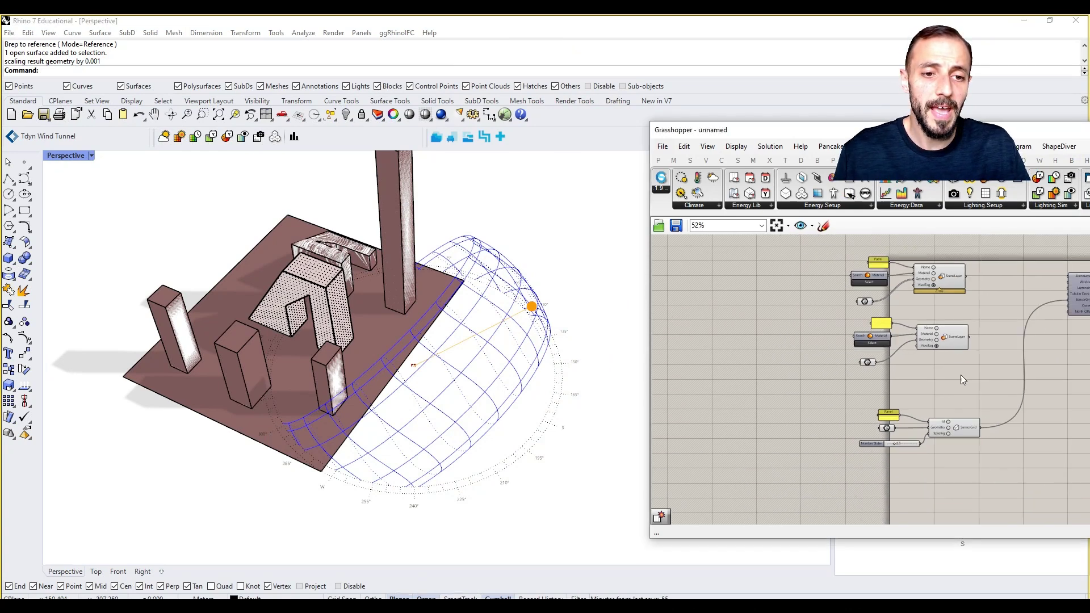
# - Move the SensorGrid component and its connected inputs down to open space below the Ground layer group
pyautogui.moveTo(970, 402); pyautogui.dragTo(842, 481)
pyautogui.moveTo(951, 434); pyautogui.dragTo(944, 478)
pyautogui.click(915, 405)
# - Duplicate the Ground SceneLayer group with its inputs and place the copy directly below the original
pyautogui.scroll(3, 912, 402)
pyautogui.moveTo(982, 355); pyautogui.dragTo(829, 269)
pyautogui.hotkey('ctrl', 'c')
pyautogui.hotkey('ctrl', 'v')
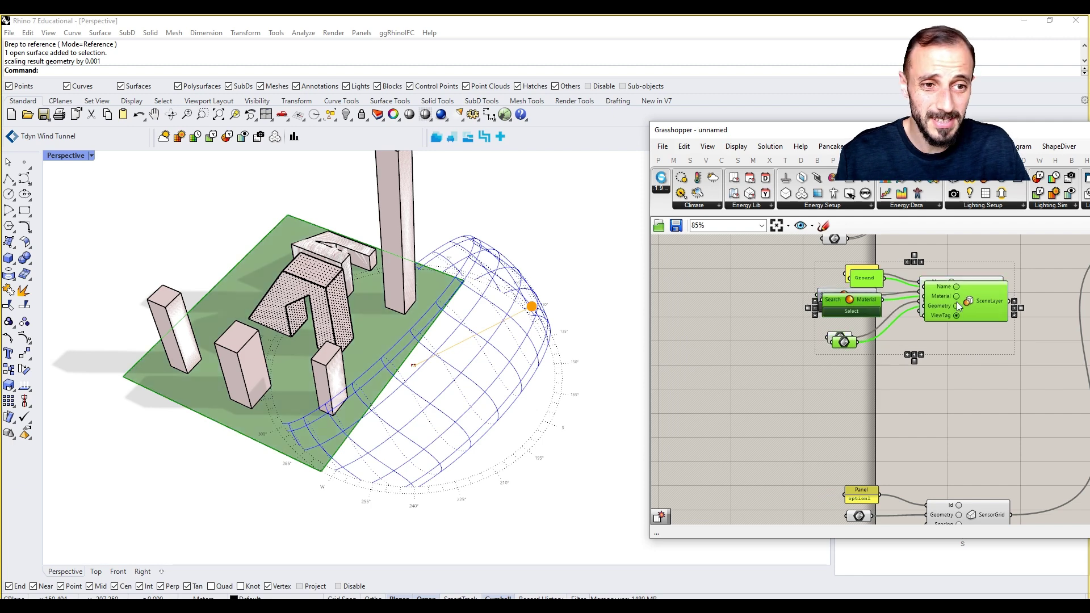
pyautogui.moveTo(956, 301); pyautogui.dragTo(957, 386)
pyautogui.click(960, 358)
# - Delete the geometry parameter from the duplicated SceneLayer group
pyautogui.moveTo(944, 423); pyautogui.dragTo(937, 351, button='right')
pyautogui.moveTo(956, 410); pyautogui.dragTo(849, 485)
pyautogui.click(861, 372)
pyautogui.click(844, 356)
pyautogui.press('Delete')
# - Change the duplicated layer's name panel text to "Massing"
pyautogui.click(863, 293)
pyautogui.doubleClick(863, 292)
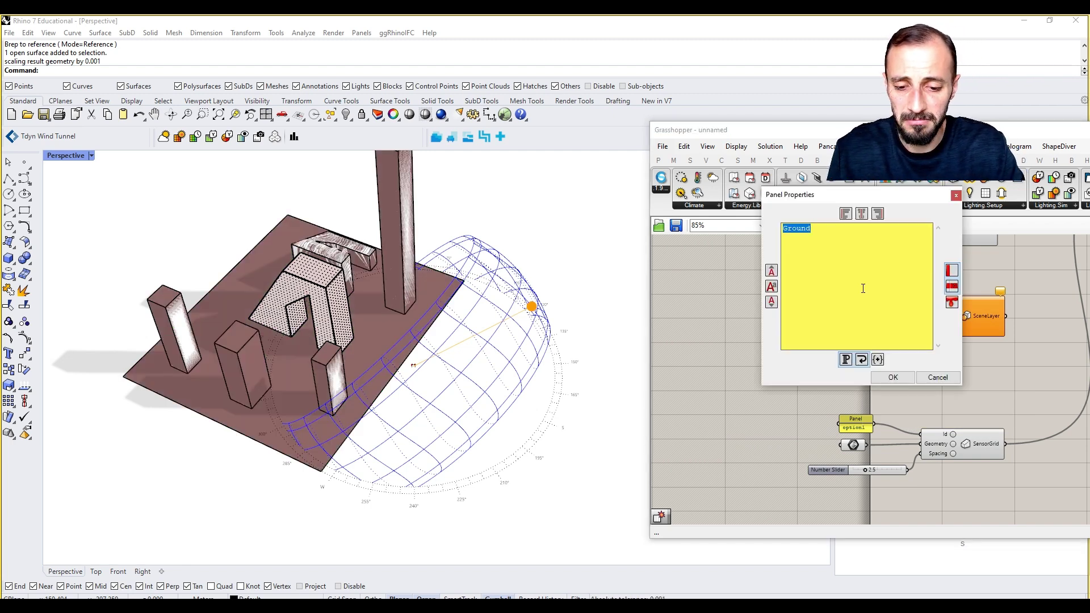
pyautogui.write('B')
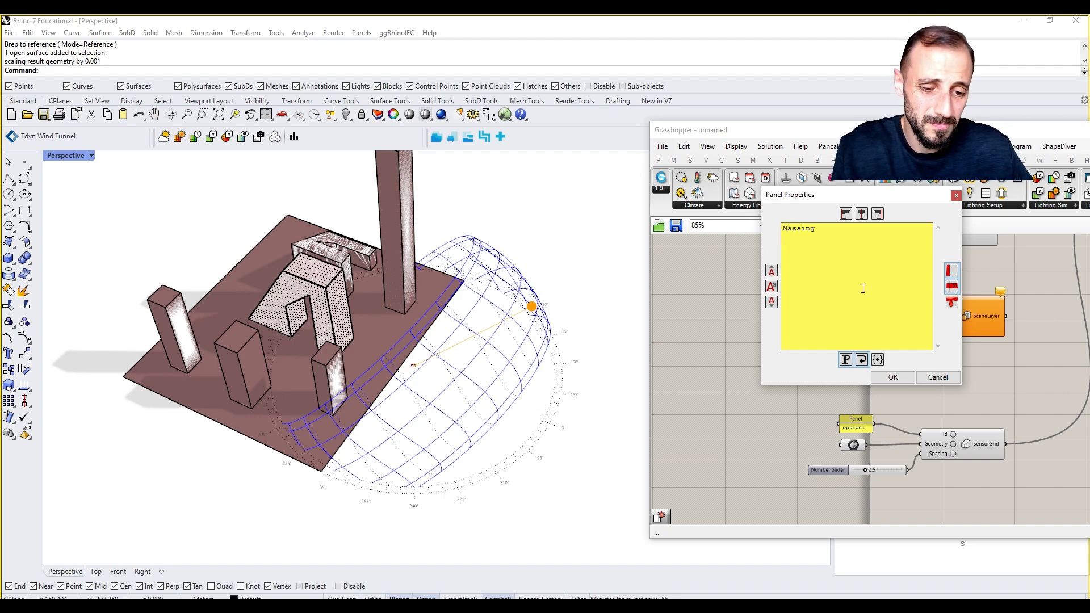
pyautogui.click(893, 377)
# - Open the material selection for the Massing layer, search for "glass" and preview Green Reflective Glass
pyautogui.scroll(2, 893, 380)
pyautogui.click(846, 321)
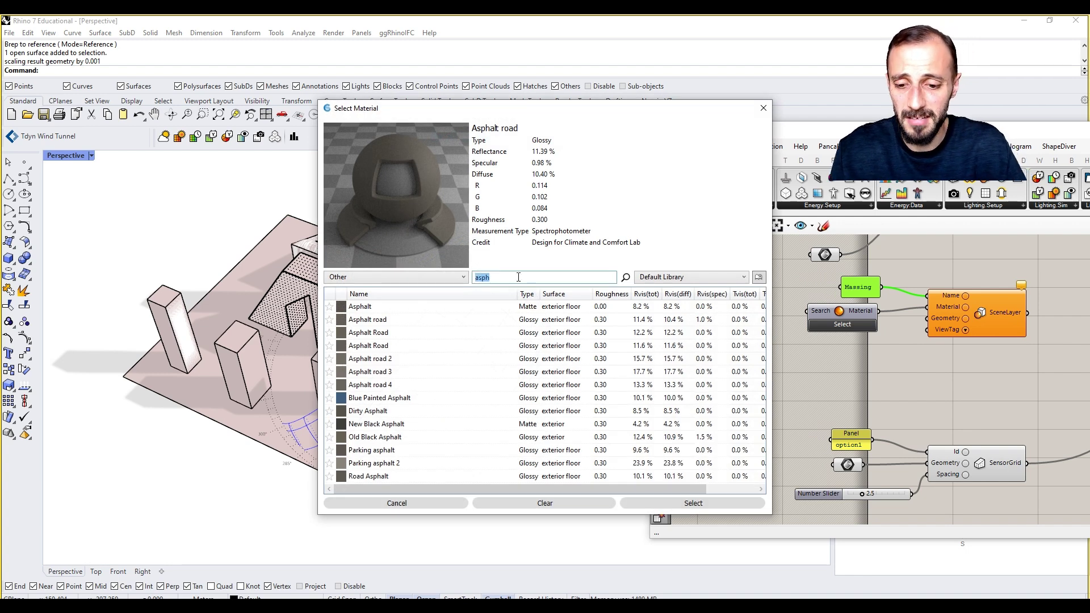
pyautogui.write('glass')
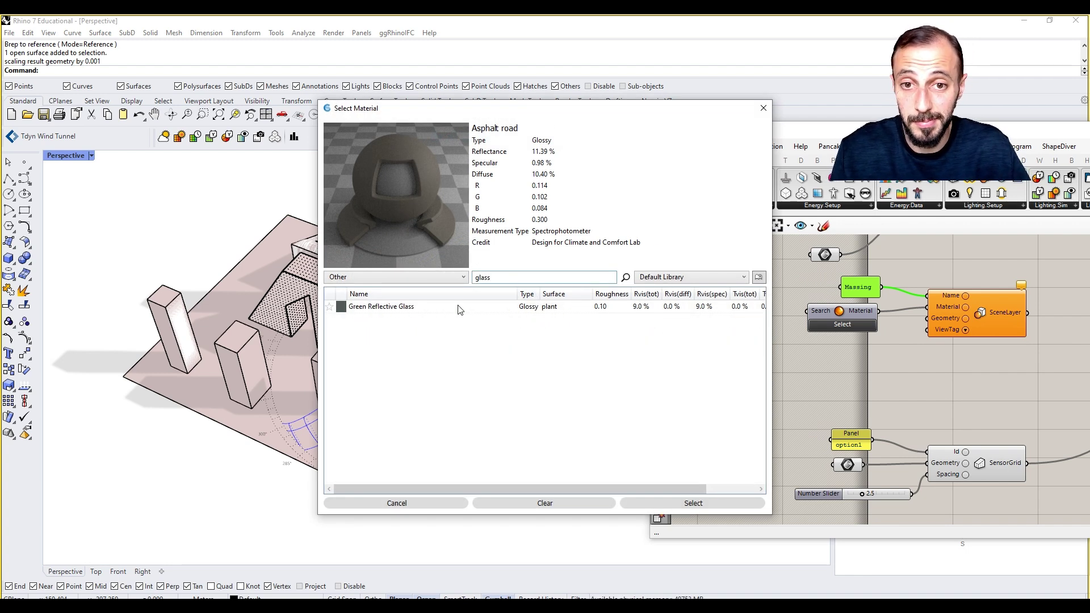
pyautogui.click(460, 310)
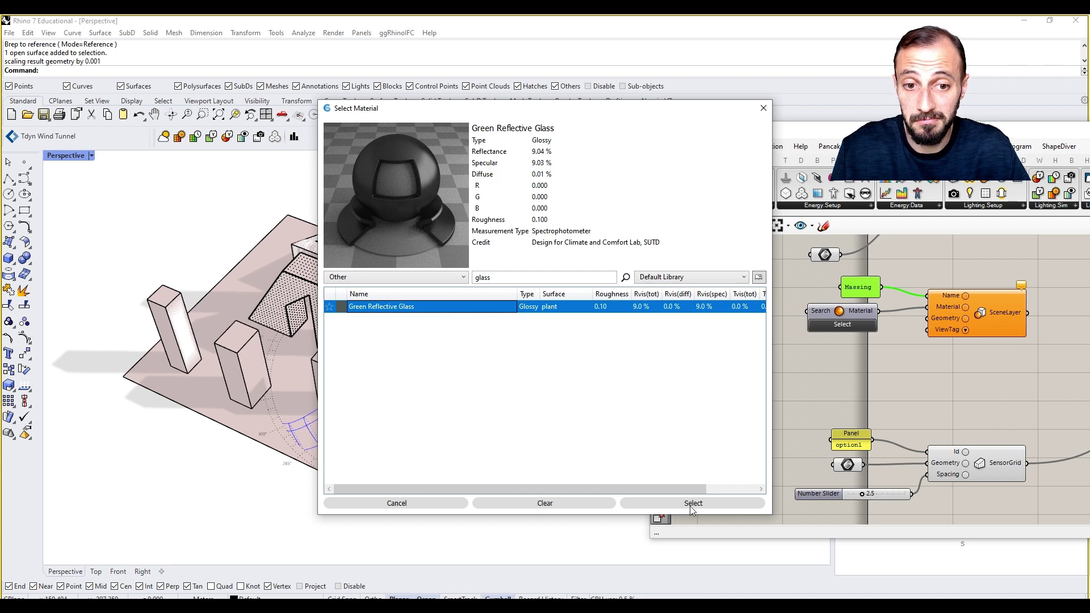
# - Search the material library for exterior stone and stone cladding materials
pyautogui.moveTo(507, 279); pyautogui.dragTo(452, 280)
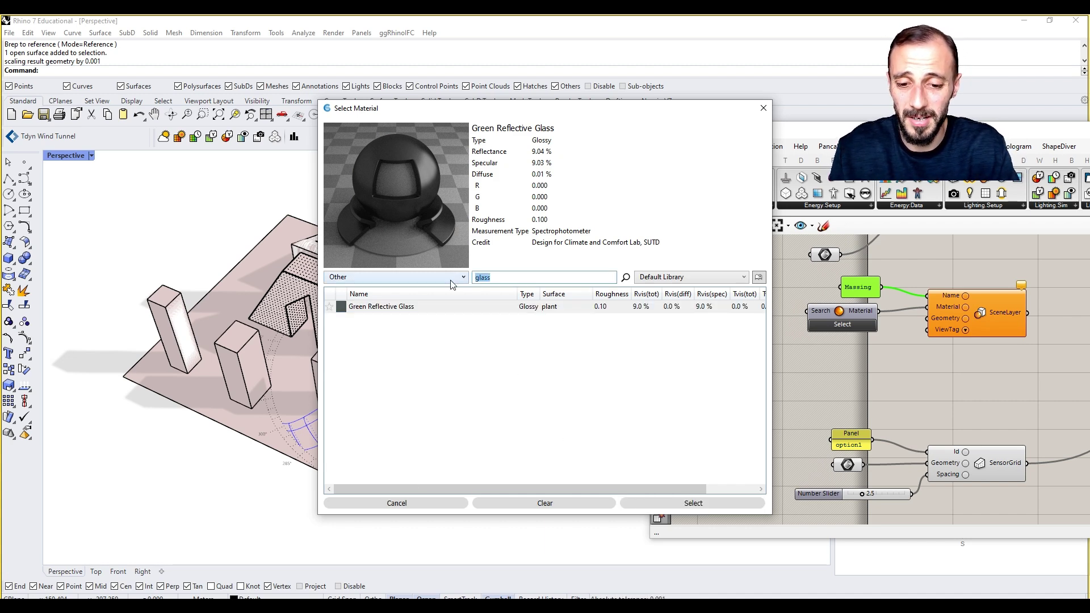
pyautogui.write('ston')
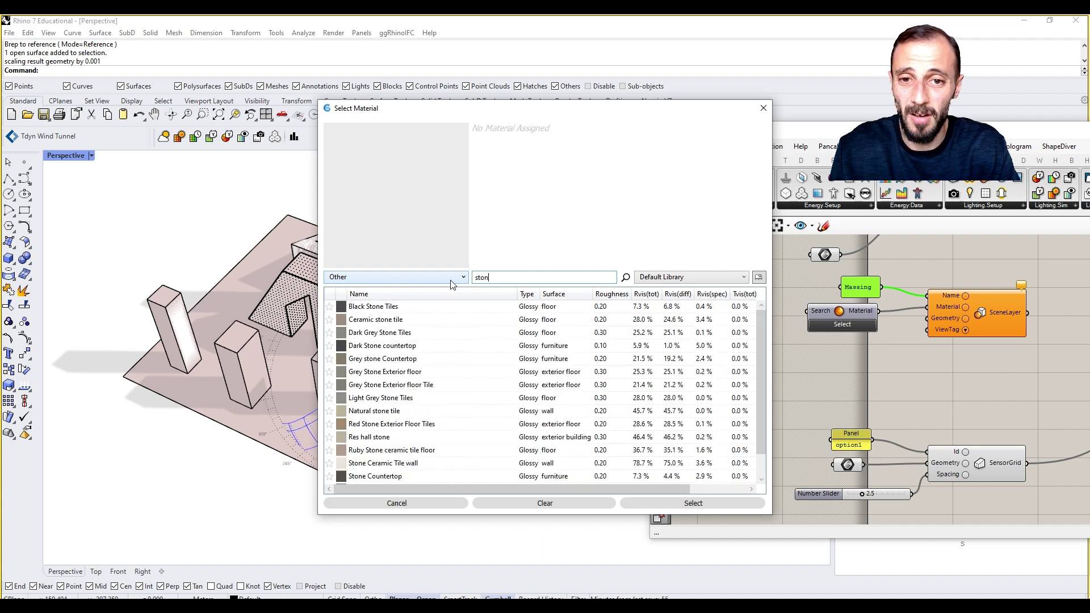
pyautogui.write('e ex')
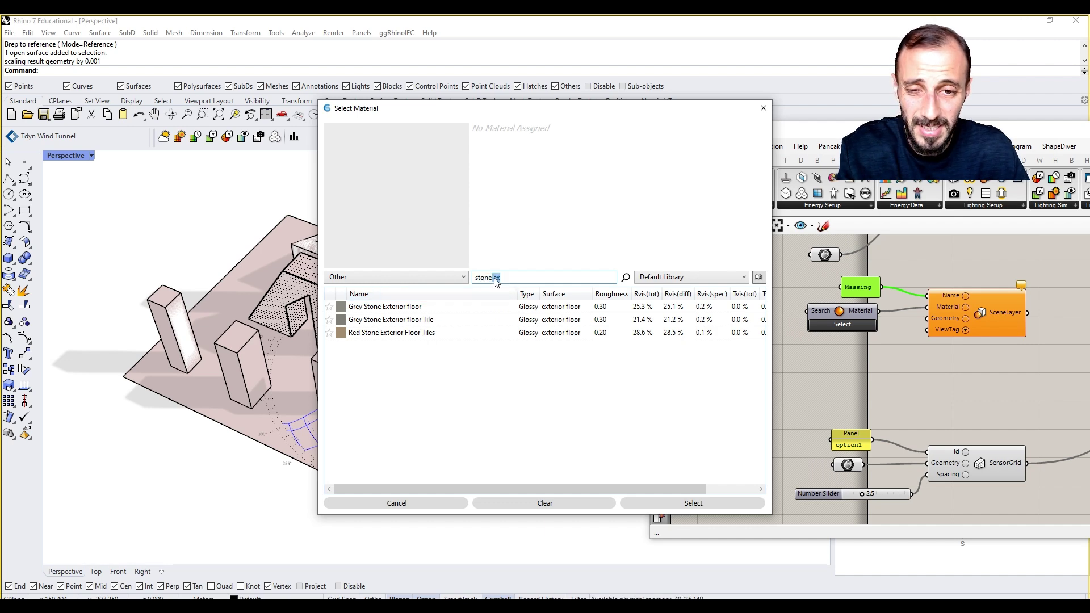
pyautogui.press('BackSpace')
pyautogui.write('clad')
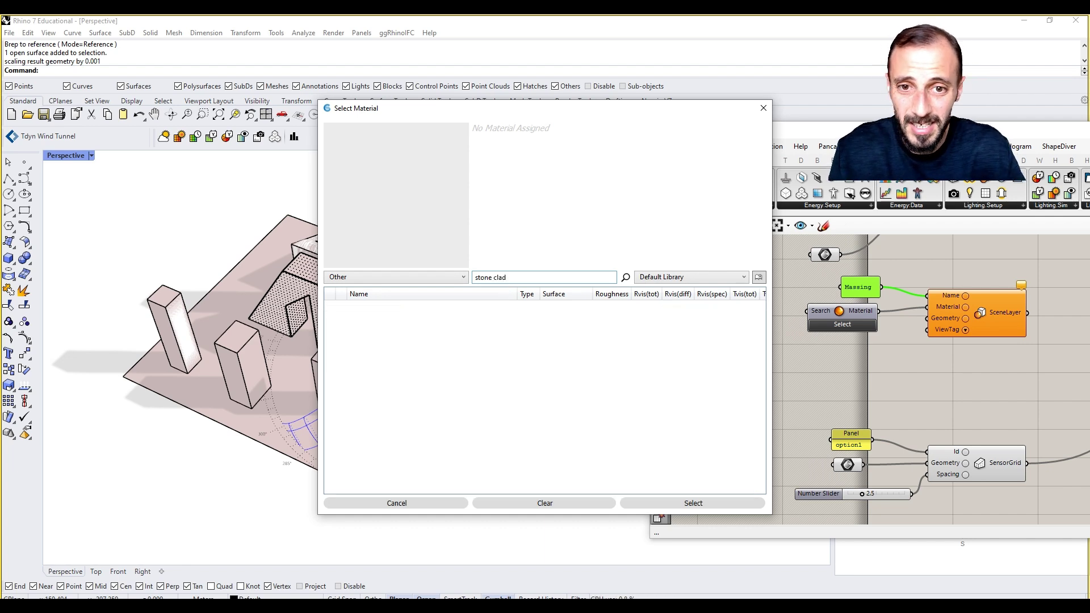
pyautogui.press('BackSpace')
pyautogui.press('BackSpace')
pyautogui.press('BackSpace')
pyautogui.press('BackSpace')
pyautogui.press('BackSpace')
pyautogui.press('BackSpace')
pyautogui.press('BackSpace')
pyautogui.write('clad')
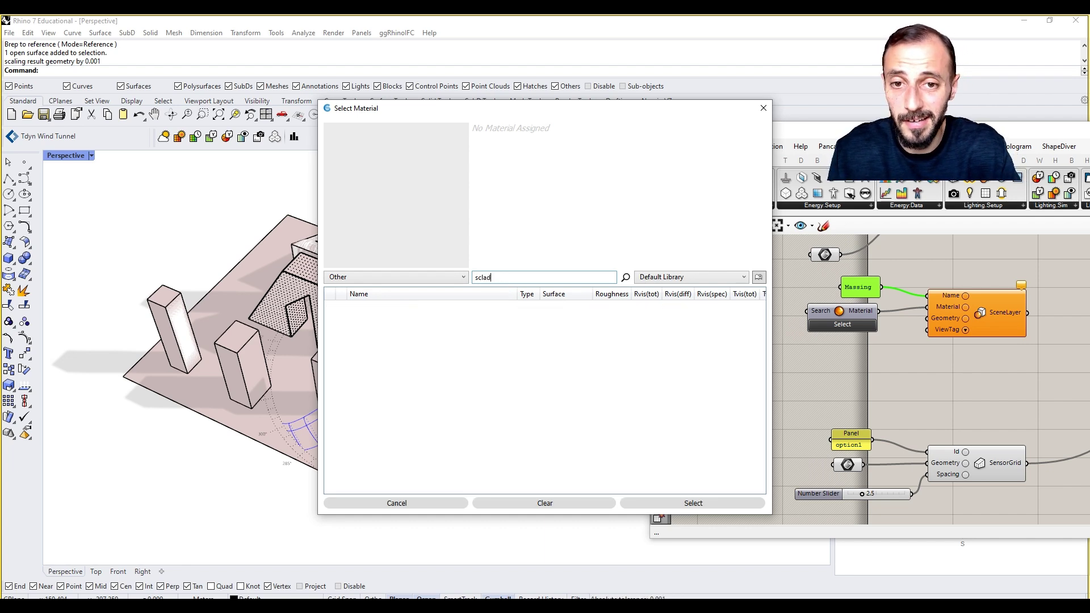
# - Search the material library for "cla" and assign Aluminium White Cladding to the Massing layer
pyautogui.press('BackSpace')
pyautogui.press('BackSpace')
pyautogui.press('BackSpace')
pyautogui.write('cla')
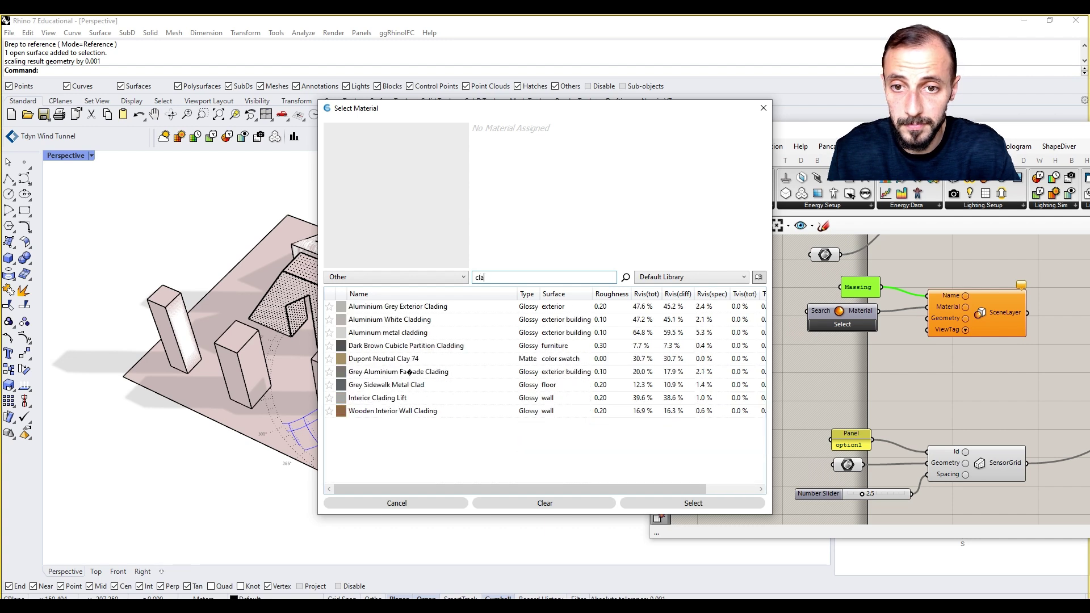
pyautogui.click(437, 320)
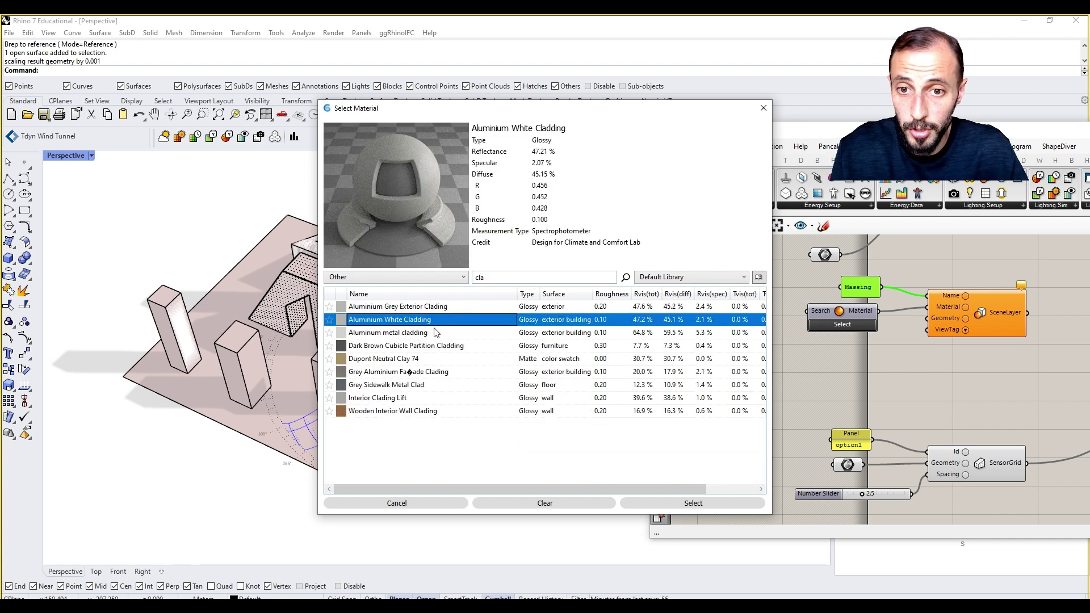
pyautogui.click(694, 503)
pyautogui.click(845, 397)
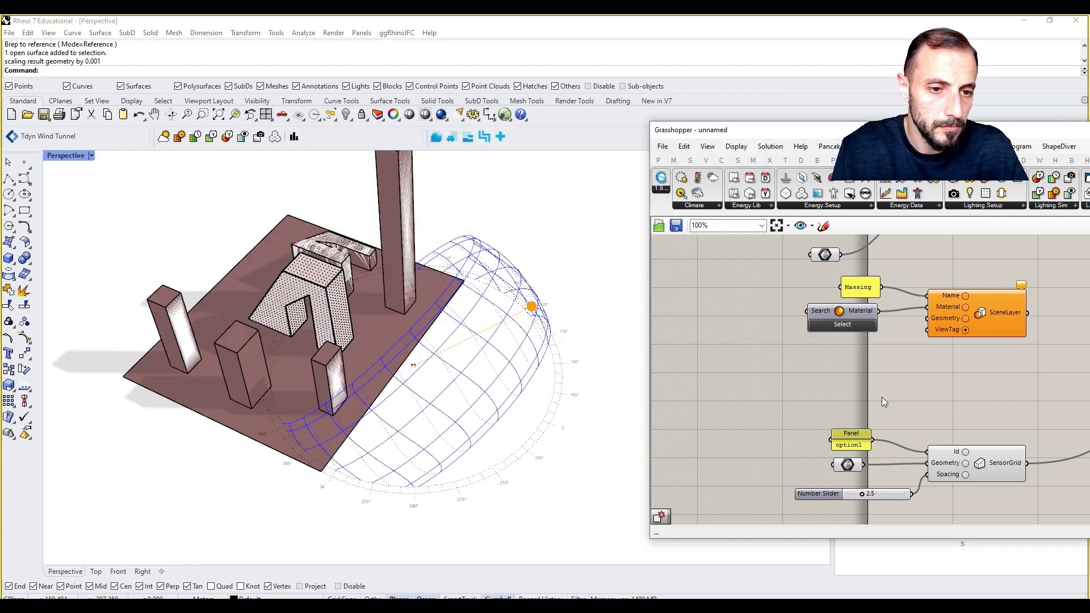
# - Add a Merge component between the Context SceneLayer and the Model component
pyautogui.moveTo(971, 417); pyautogui.dragTo(857, 403, button='right')
pyautogui.scroll(-5, 894, 450)
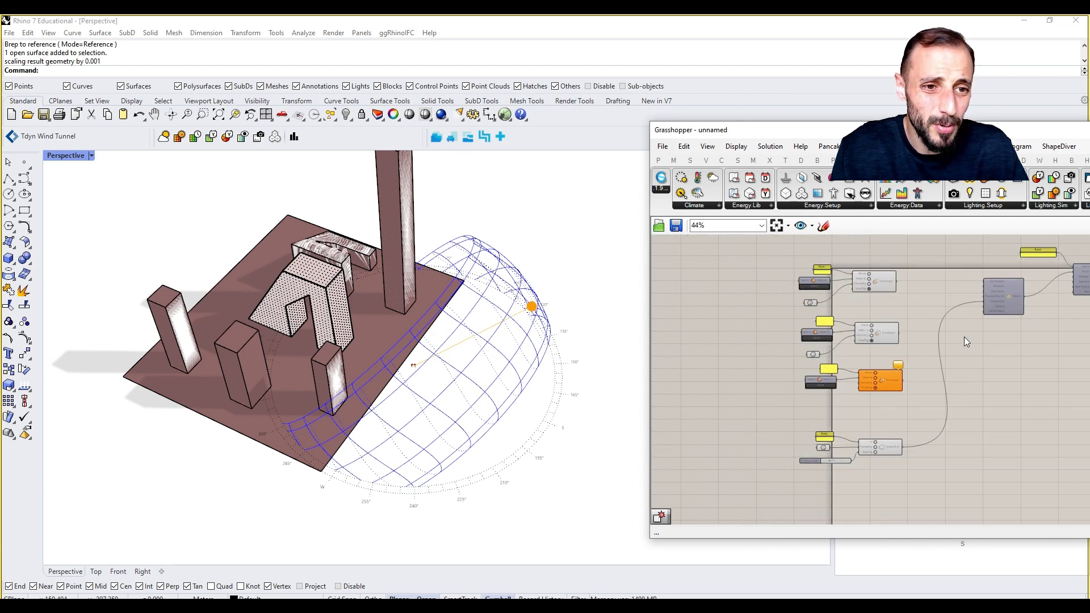
pyautogui.scroll(4, 999, 291)
pyautogui.doubleClick(874, 279)
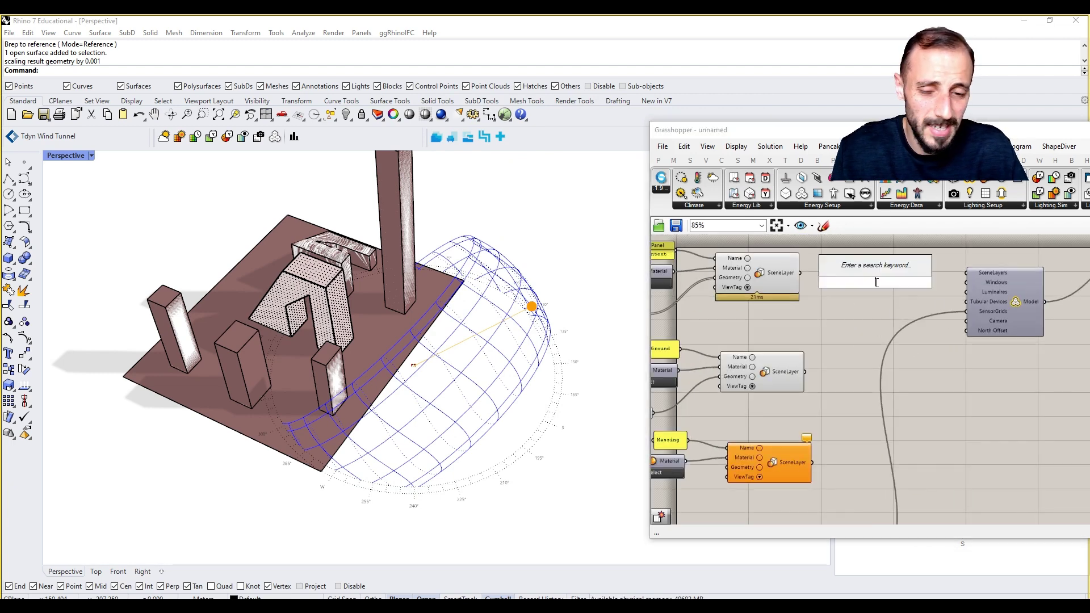
pyautogui.write('meg')
pyautogui.press('BackSpace')
pyautogui.write('r')
pyautogui.click(857, 270)
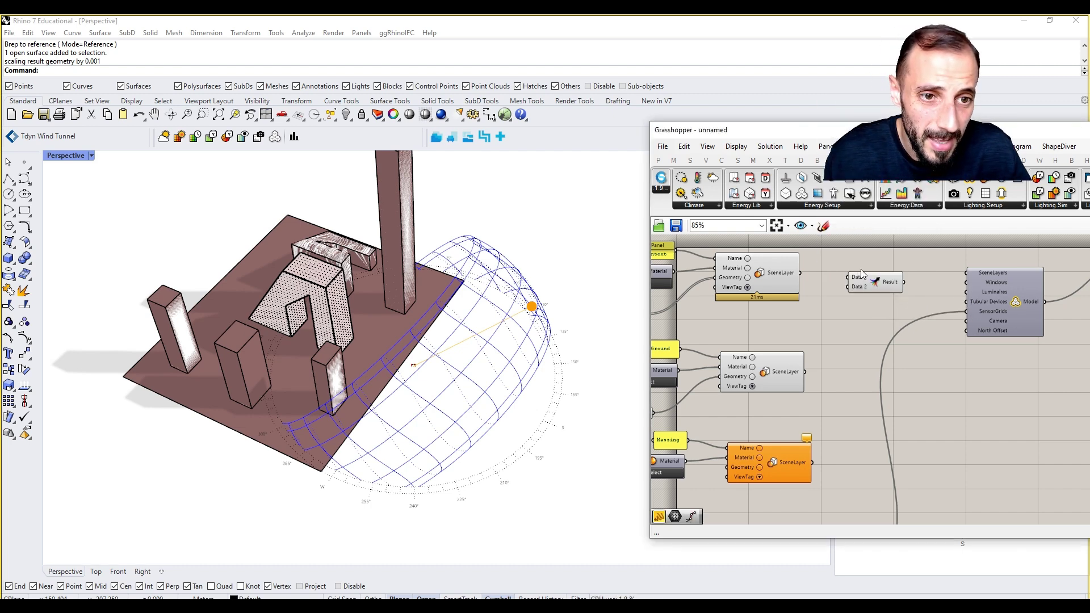
# - Wire the Context, Ground and Massing SceneLayer outputs into the Merge inputs D1 to D3 and remove the spare D4 input
pyautogui.moveTo(807, 373); pyautogui.dragTo(807, 372)
pyautogui.scroll(3, 865, 296)
pyautogui.moveTo(839, 291); pyautogui.dragTo(779, 475)
pyautogui.scroll(-2, 796, 443)
pyautogui.moveTo(811, 411); pyautogui.dragTo(815, 432, button='right')
pyautogui.scroll(4, 848, 307)
pyautogui.scroll(-5, 844, 324)
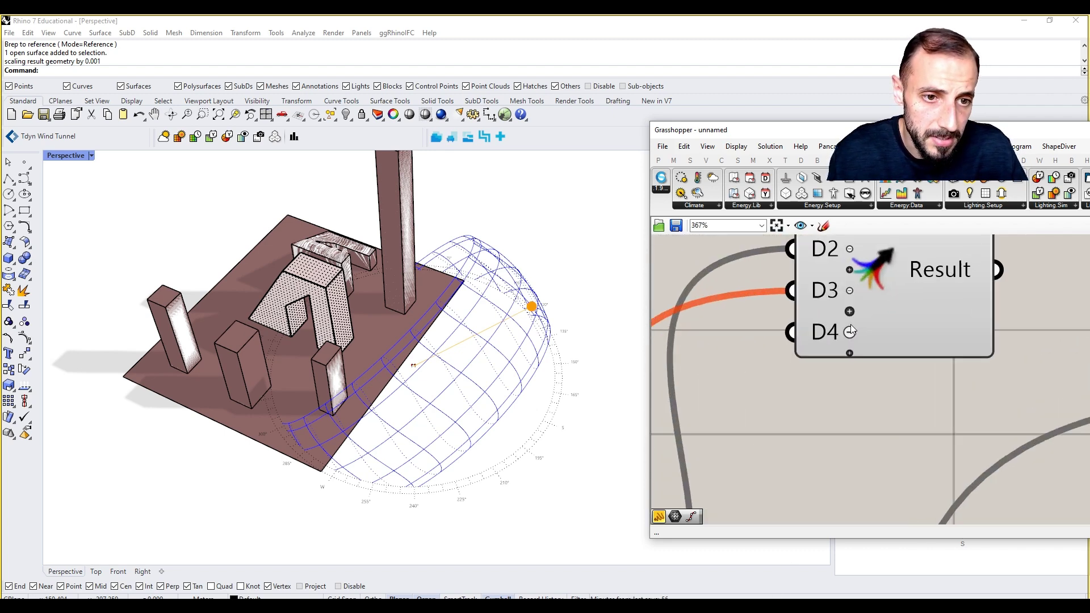
# - Shift the SceneLayer groups with their inputs up and to the left to leave room before the Merge component
pyautogui.moveTo(807, 272); pyautogui.dragTo(683, 410)
pyautogui.moveTo(786, 264); pyautogui.dragTo(695, 403)
pyautogui.moveTo(787, 375); pyautogui.dragTo(759, 353)
pyautogui.moveTo(791, 395); pyautogui.dragTo(691, 441)
pyautogui.moveTo(799, 437); pyautogui.dragTo(769, 415)
pyautogui.click(807, 440)
# - Move the SensorGrid group with its inputs to the left so it lines up beneath the Massing layer
pyautogui.moveTo(797, 449); pyautogui.dragTo(853, 399, button='right')
pyautogui.scroll(3, 804, 463)
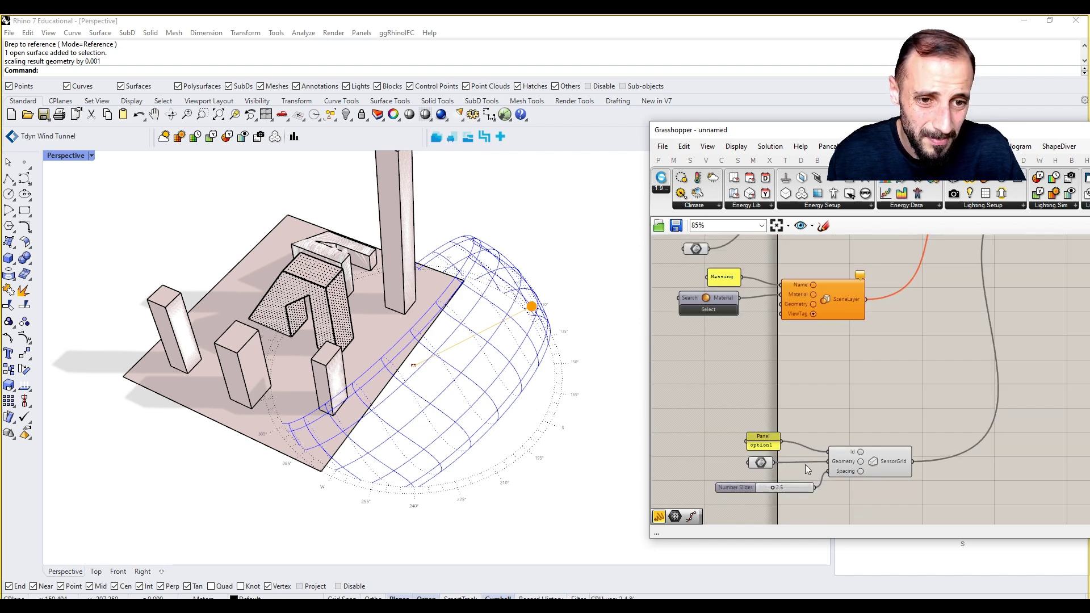
pyautogui.moveTo(875, 442); pyautogui.dragTo(726, 495)
pyautogui.moveTo(857, 462); pyautogui.dragTo(797, 447)
pyautogui.click(819, 392)
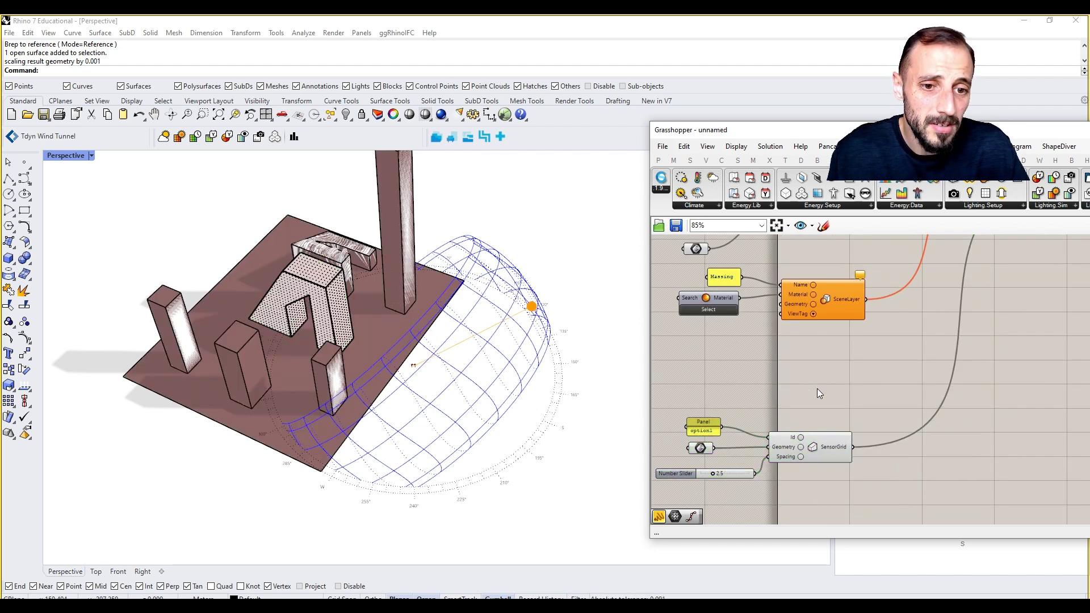
# - Place the component that splits a grid into sensor points and other properties, and wire the SensorGrid output into its Grid input
pyautogui.moveTo(1029, 142); pyautogui.dragTo(890, 127)
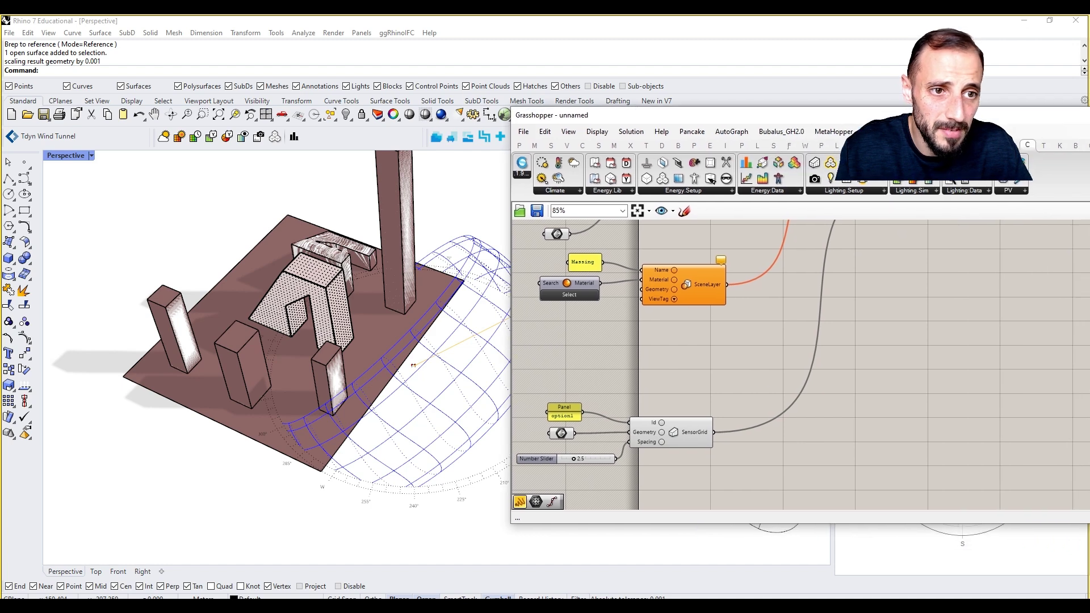
pyautogui.click(990, 187)
pyautogui.click(999, 298)
pyautogui.click(662, 334)
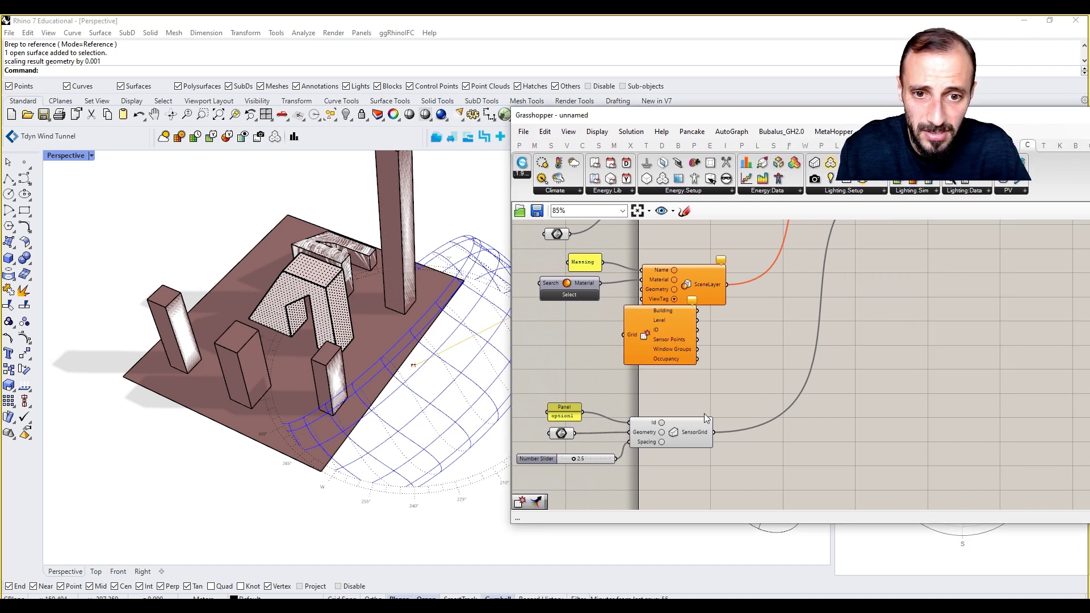
pyautogui.moveTo(714, 434); pyautogui.dragTo(670, 352)
pyautogui.click(688, 320)
# - Add an Analysis Surface output to the grid-splitting component and connect it to the Massing SceneLayer's Geometry input
pyautogui.scroll(2, 686, 338)
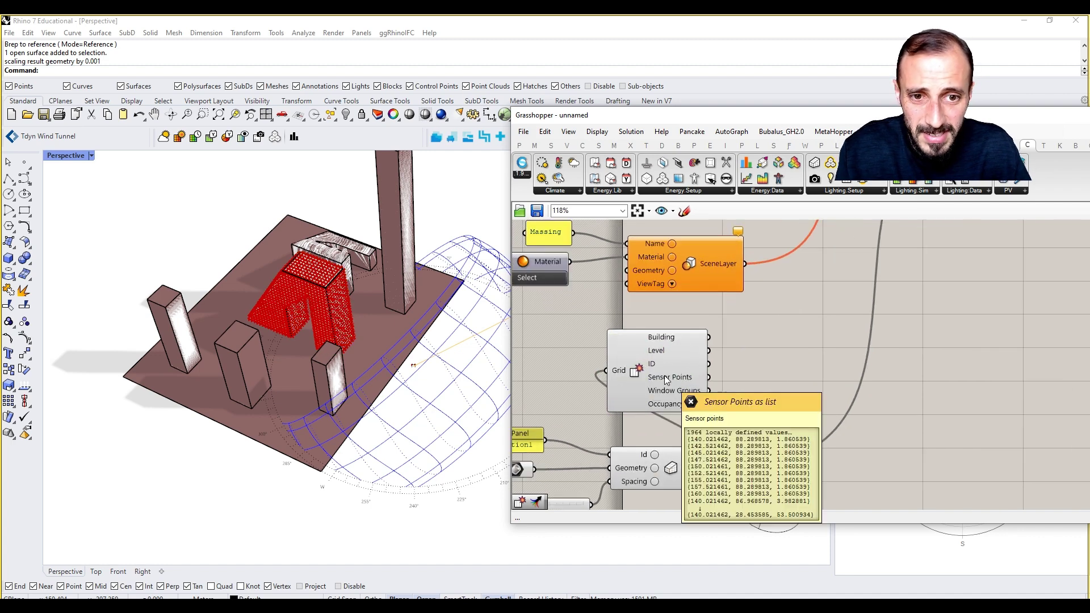
pyautogui.moveTo(673, 394)
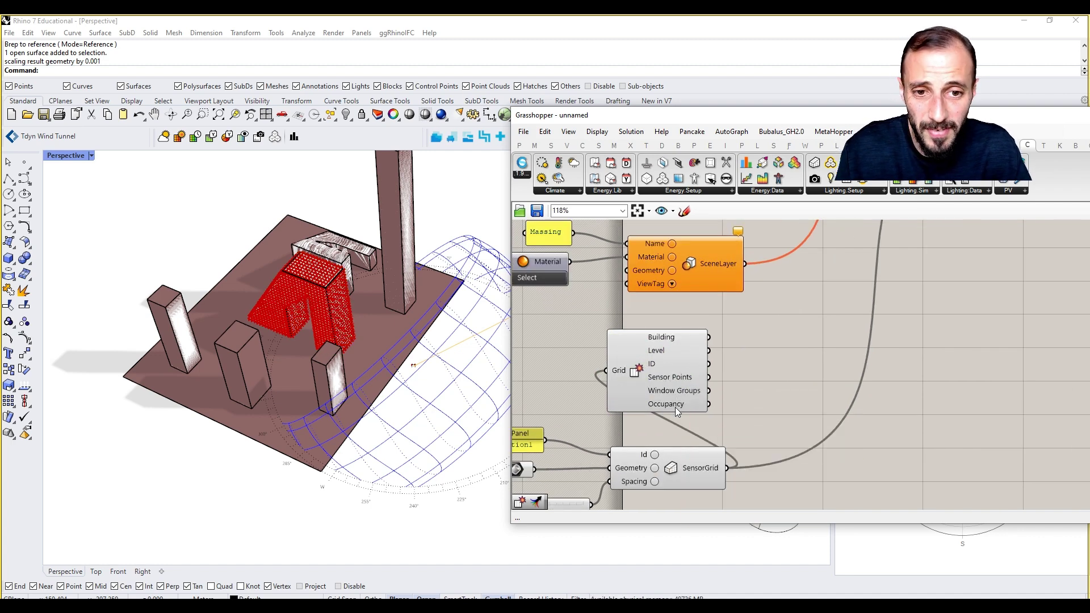
pyautogui.scroll(8, 669, 407)
pyautogui.click(589, 422)
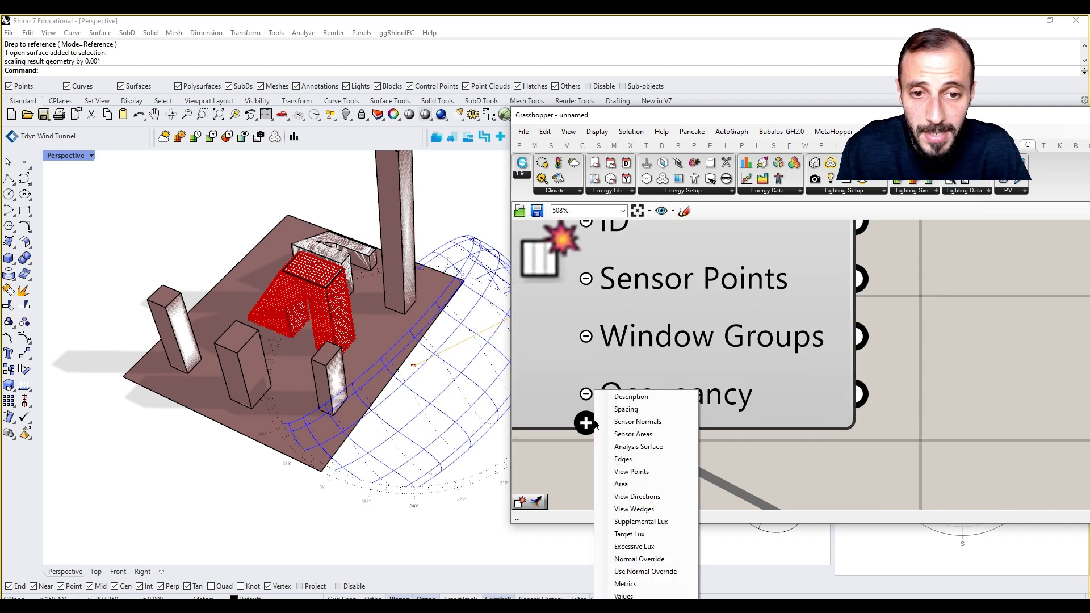
pyautogui.click(646, 449)
pyautogui.scroll(-2, 648, 447)
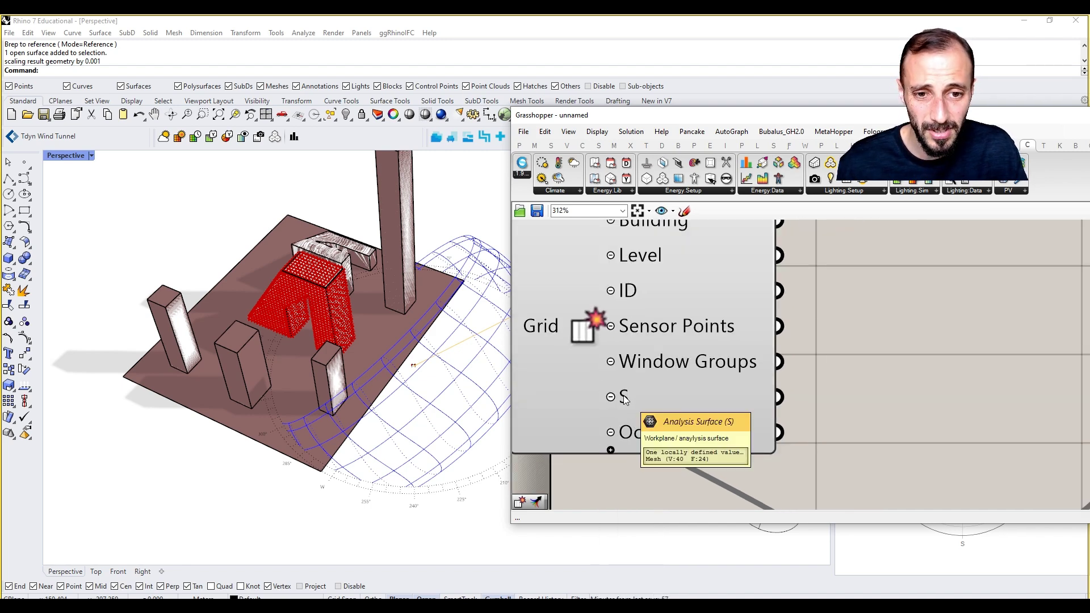
pyautogui.scroll(-4, 760, 409)
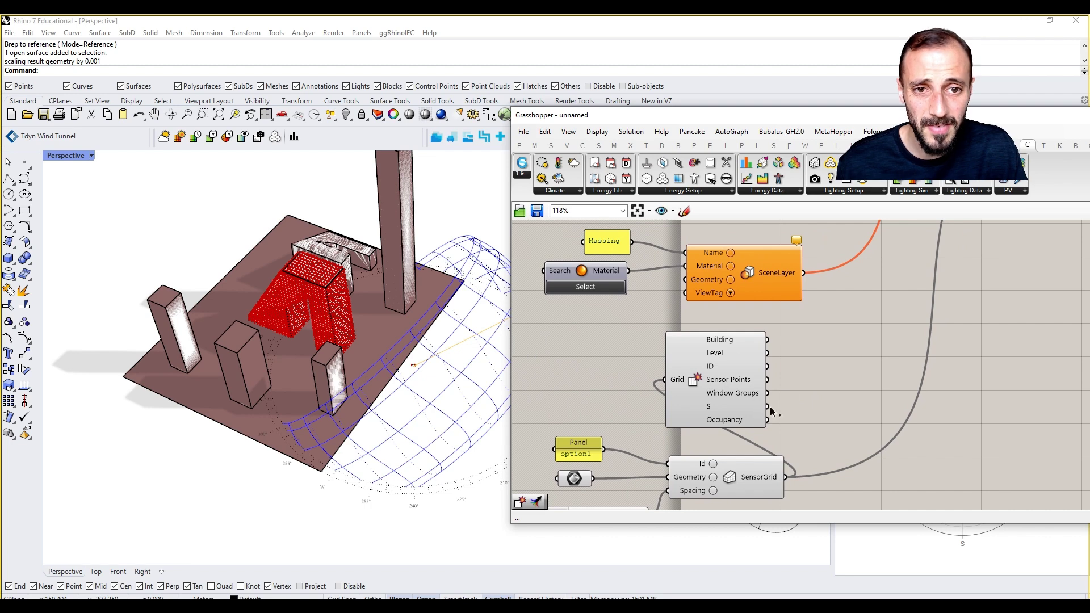
pyautogui.moveTo(776, 407); pyautogui.dragTo(685, 279)
pyautogui.scroll(-3, 832, 368)
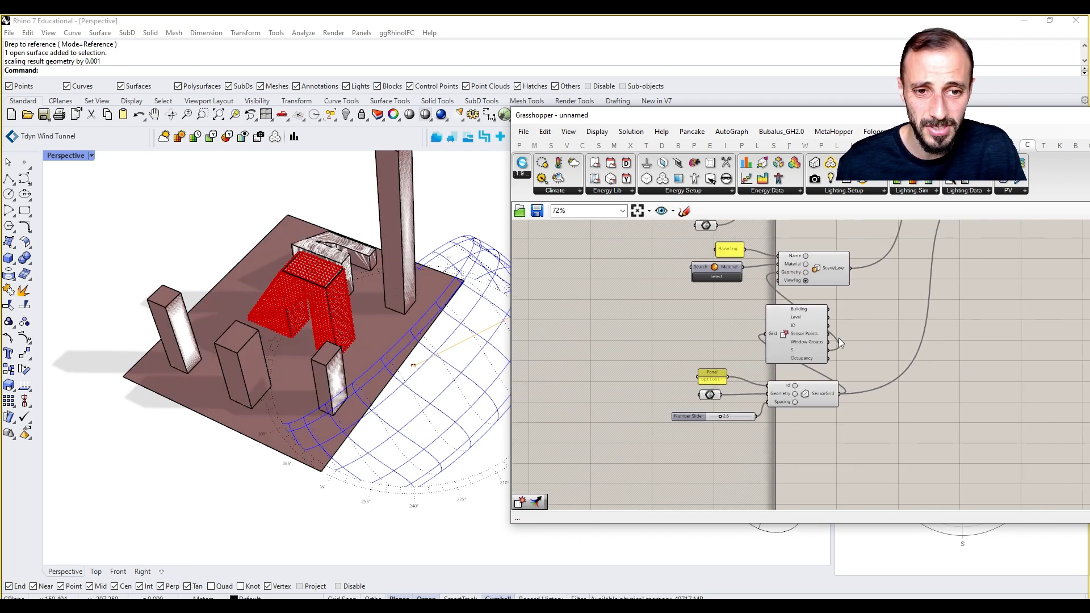
# - Rearrange the SensorGrid group and the grid-splitting component, spacing them farther below the Massing layer
pyautogui.moveTo(814, 444); pyautogui.dragTo(661, 370)
pyautogui.moveTo(798, 393); pyautogui.dragTo(723, 424)
pyautogui.click(790, 370)
pyautogui.moveTo(801, 348); pyautogui.dragTo(795, 371)
# - Connect the Merge Result to the Model component's SceneLayers input and align the two components
pyautogui.scroll(-2, 849, 344)
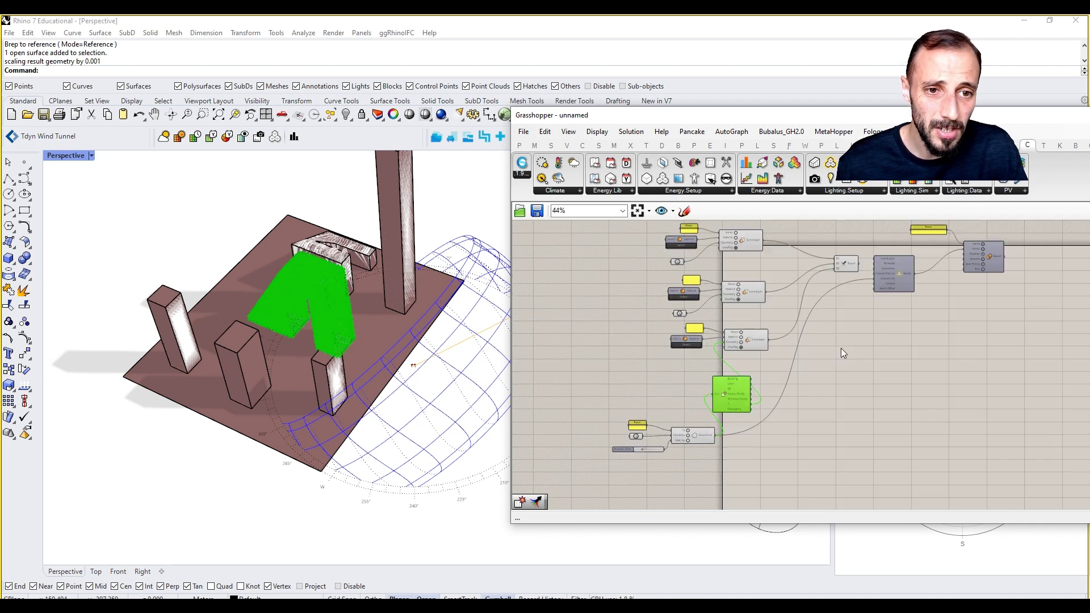
pyautogui.scroll(5, 850, 344)
pyautogui.moveTo(830, 292); pyautogui.dragTo(862, 281)
pyautogui.moveTo(1045, 309); pyautogui.dragTo(919, 352, button='right')
pyautogui.moveTo(951, 330); pyautogui.dragTo(953, 342)
pyautogui.moveTo(786, 371)
pyautogui.mouseDown()
pyautogui.moveTo(784, 361)
pyautogui.moveTo(782, 375)
pyautogui.mouseUp()
pyautogui.moveTo(771, 387)
pyautogui.moveTo(771, 388); pyautogui.dragTo(868, 369, button='right')
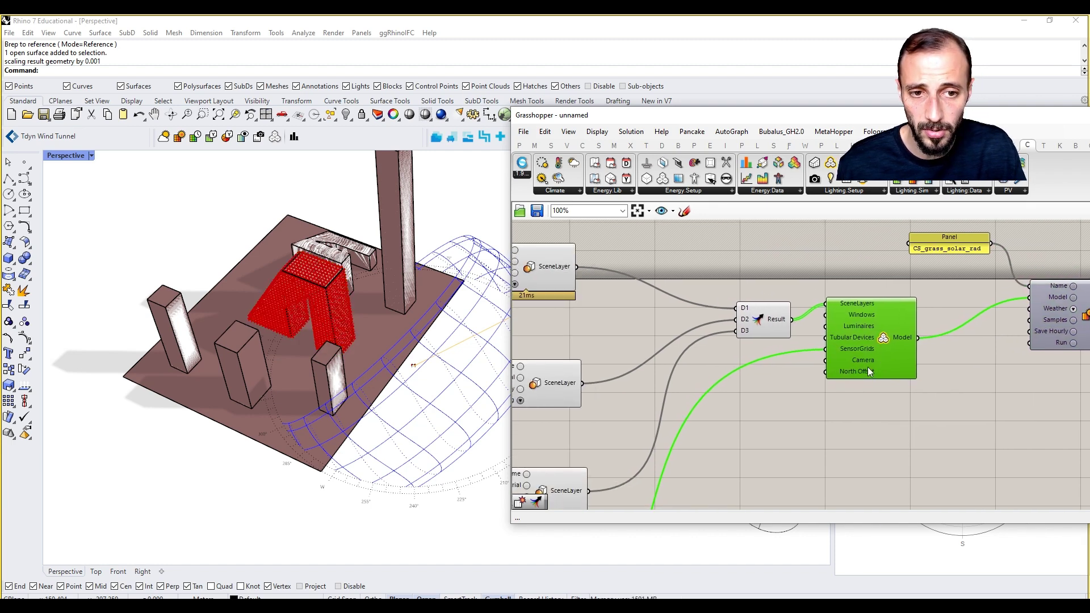
# - Set the solar radiation simulation's weather file to ESP_MD_Madrid-Barajas-Suarez.AP.082210_TMYx.2007-2021
pyautogui.scroll(-6, 868, 369)
pyautogui.scroll(5, 801, 357)
pyautogui.moveTo(940, 390); pyautogui.dragTo(865, 392, button='right')
pyautogui.moveTo(953, 400); pyautogui.dragTo(908, 403, button='right')
pyautogui.scroll(4, 955, 371)
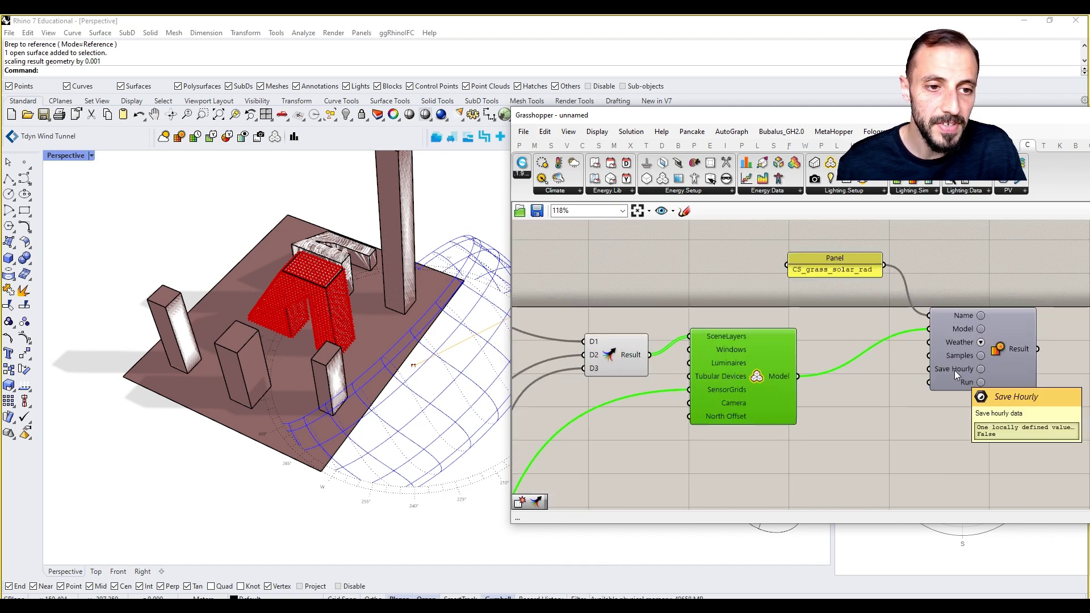
pyautogui.scroll(-1, 805, 390)
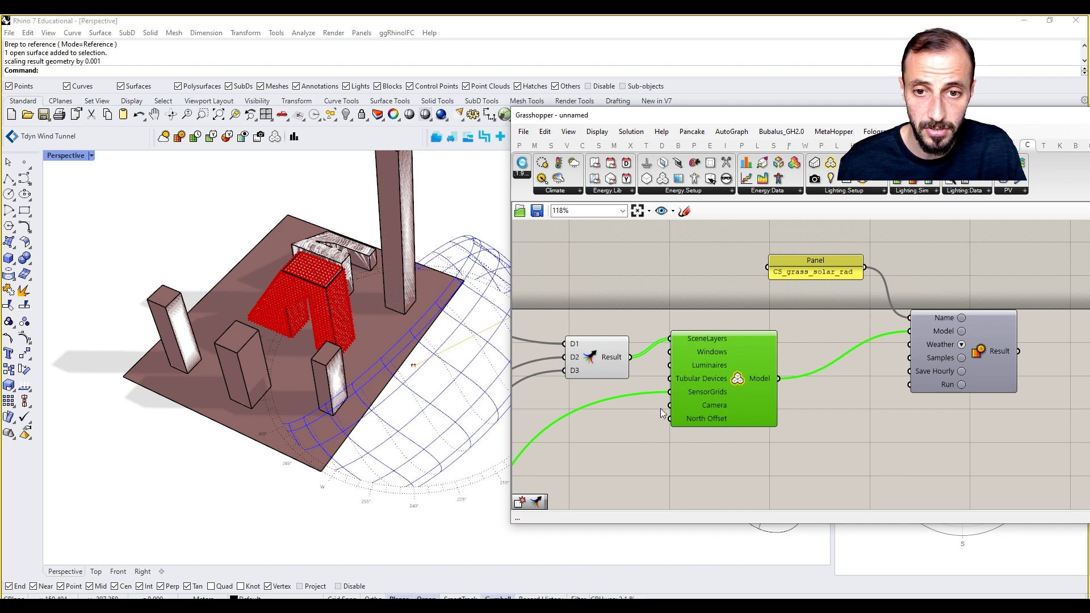
pyautogui.scroll(1, 955, 367)
pyautogui.click(963, 341)
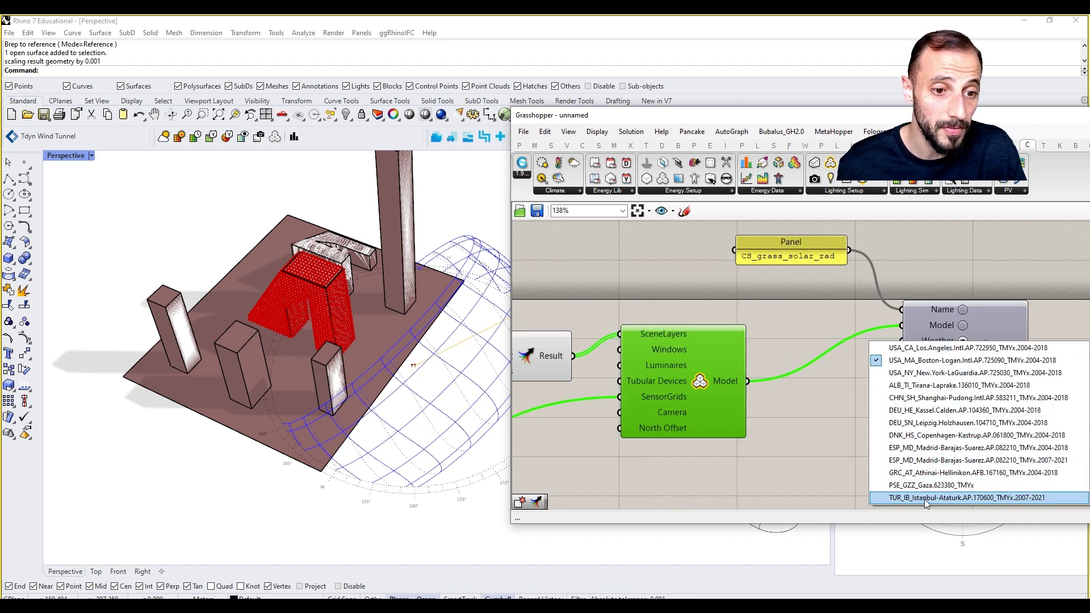
pyautogui.click(933, 461)
# - Check which weather file is selected on the solar vector component
pyautogui.scroll(-3, 790, 363)
pyautogui.scroll(2, 653, 284)
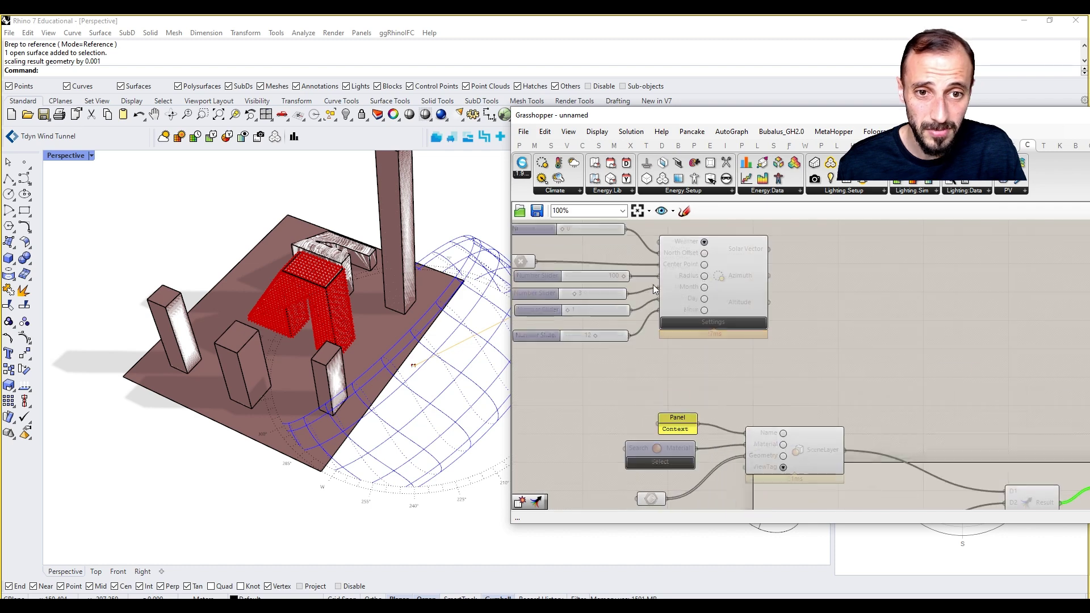
pyautogui.click(705, 243)
pyautogui.click(1005, 370)
pyautogui.moveTo(1006, 370); pyautogui.dragTo(763, 350, button='right')
pyautogui.scroll(-4, 762, 350)
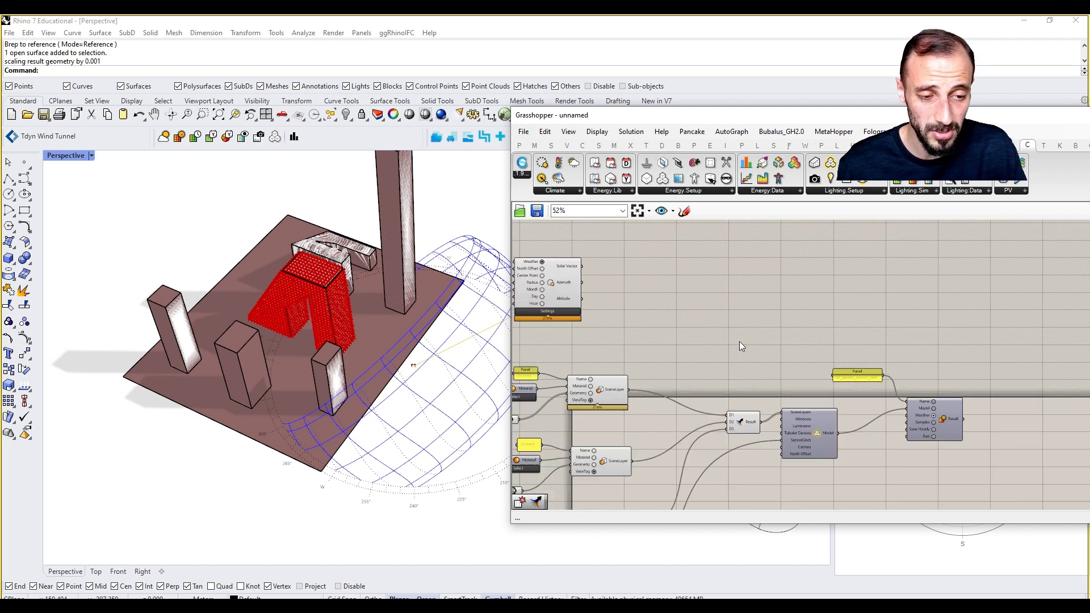
# - Add a Boolean Toggle set to False and connect it to the solar radiation component's Save Hourly input
pyautogui.scroll(5, 900, 404)
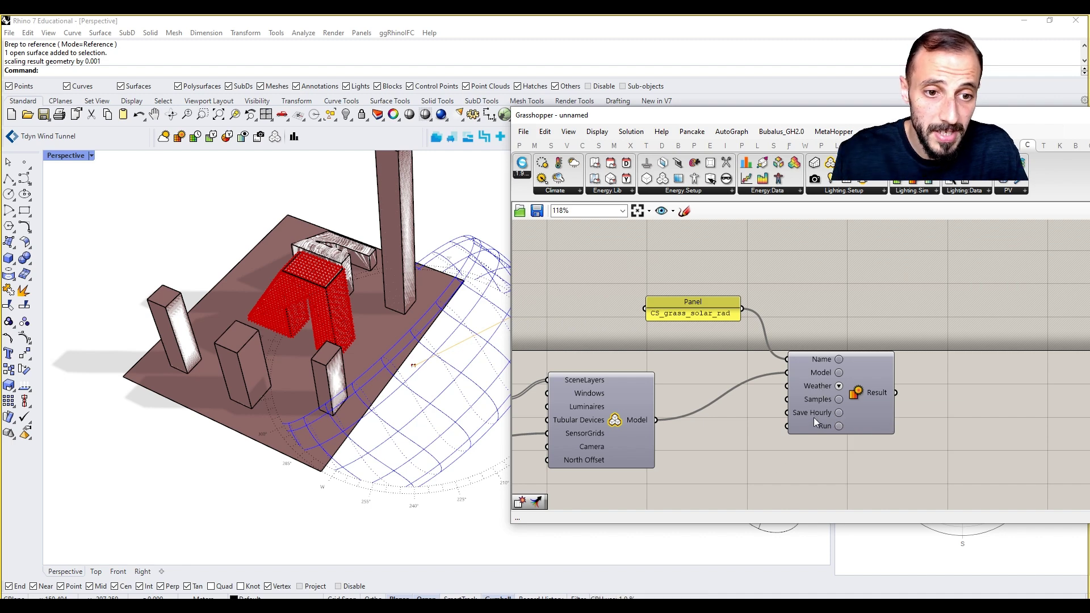
pyautogui.doubleClick(757, 472)
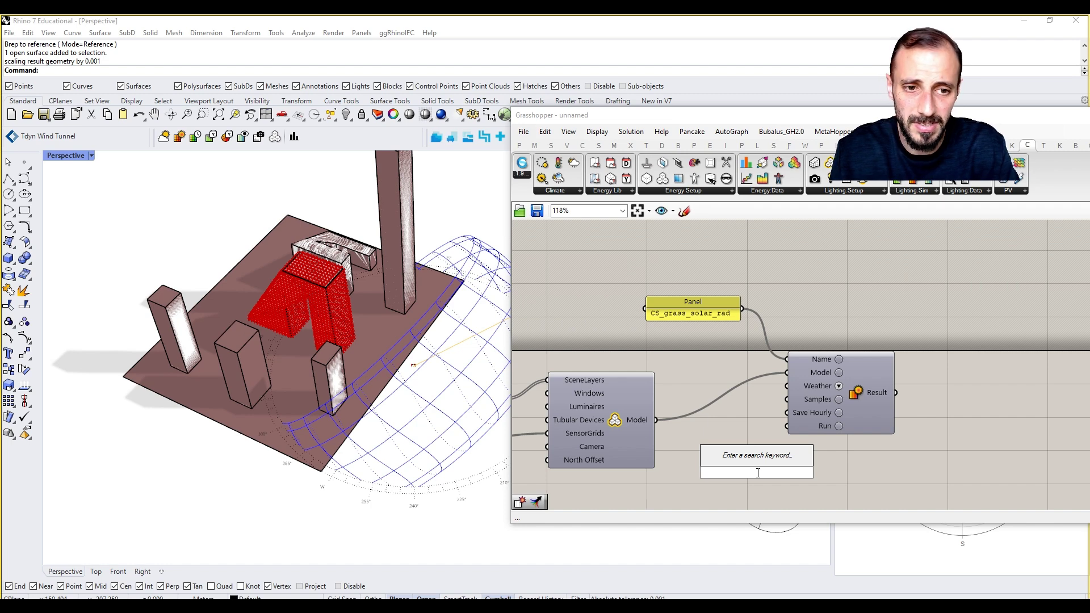
pyautogui.write('togg')
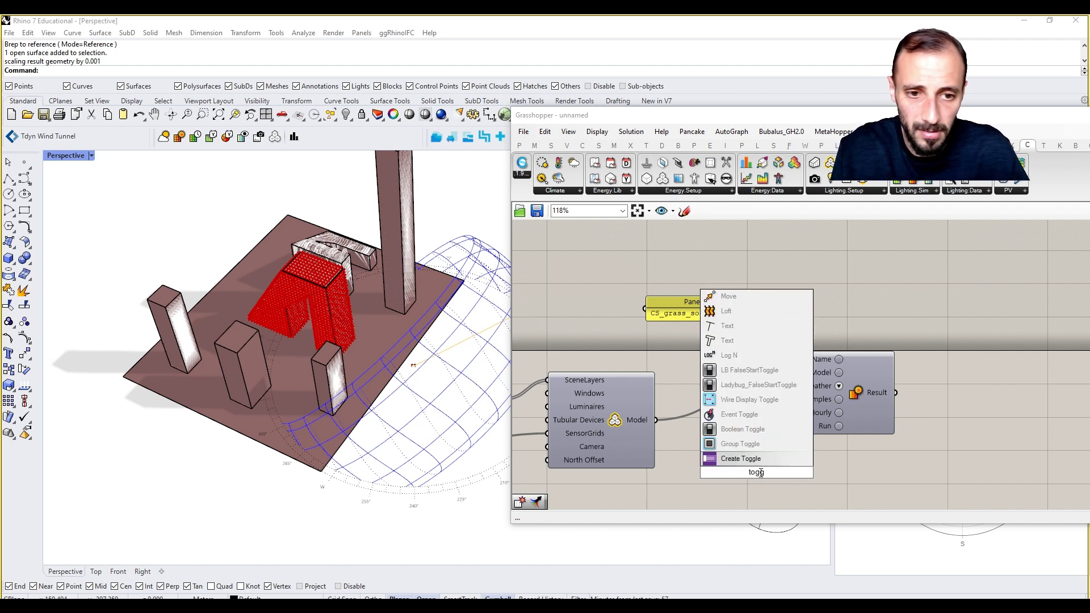
pyautogui.click(741, 429)
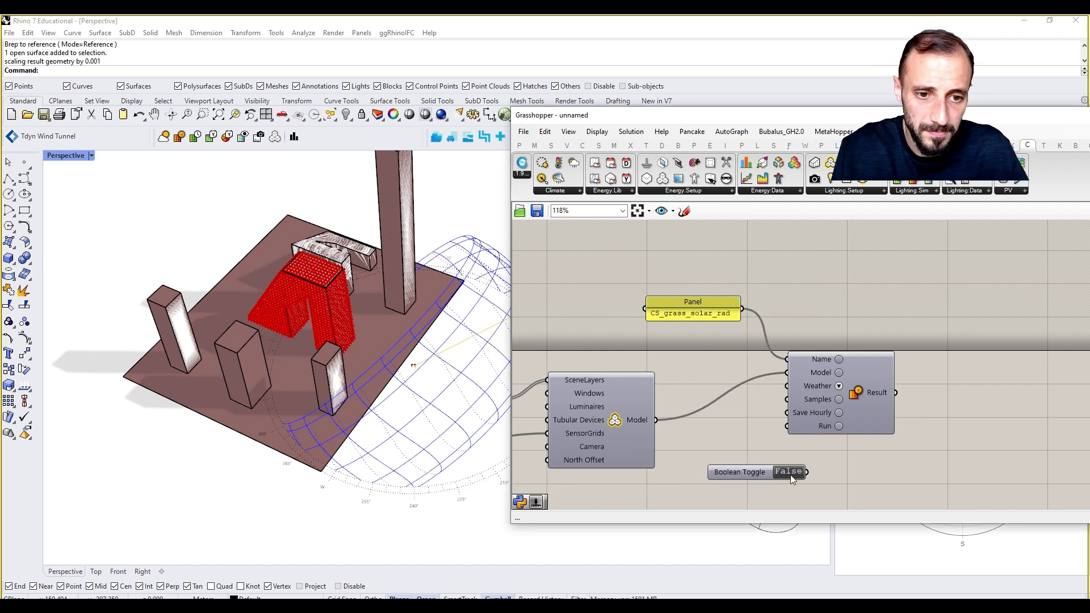
pyautogui.moveTo(807, 471); pyautogui.dragTo(928, 427)
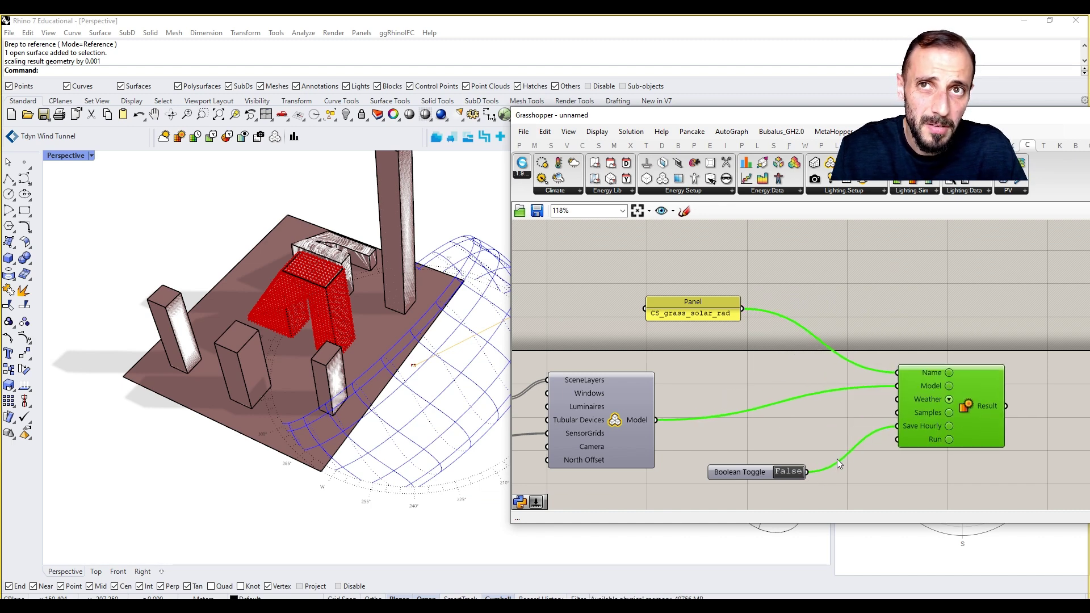
pyautogui.moveTo(767, 470); pyautogui.dragTo(773, 449)
# - Connect a second Boolean Toggle to the Run input and set it to True to run the radiation simulation
pyautogui.moveTo(830, 450); pyautogui.dragTo(837, 417, button='right')
pyautogui.doubleClick(805, 453)
pyautogui.write('togg')
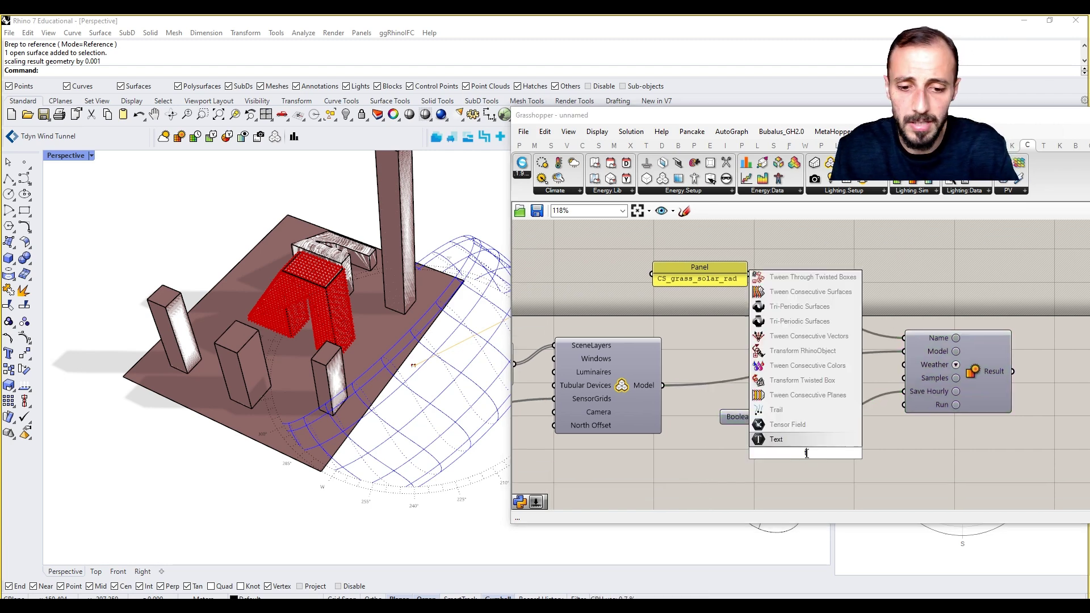
pyautogui.click(801, 411)
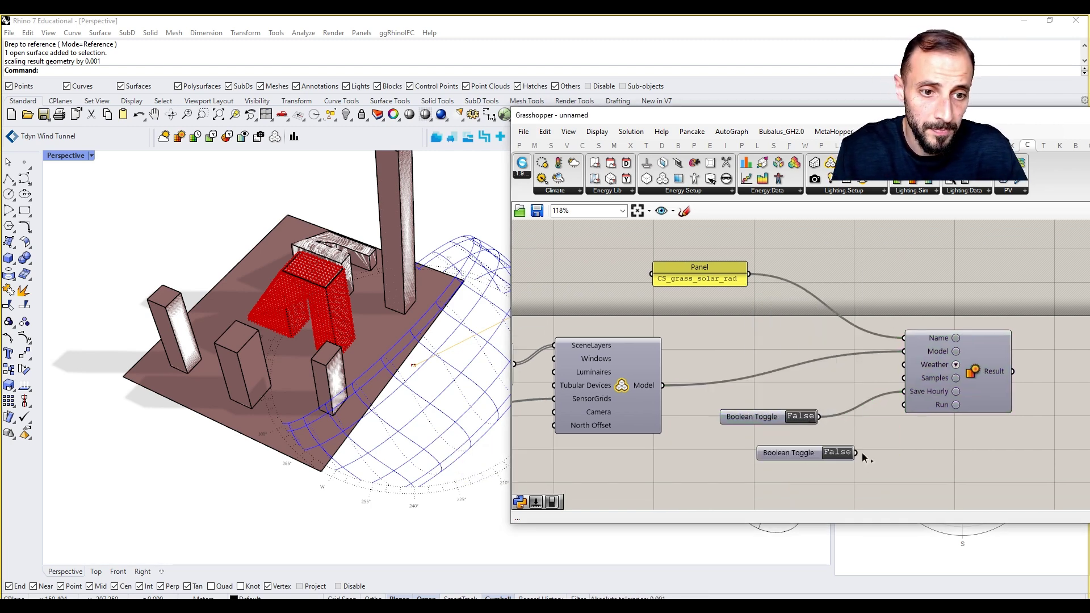
pyautogui.moveTo(861, 454); pyautogui.dragTo(898, 408)
pyautogui.moveTo(899, 459); pyautogui.dragTo(843, 455, button='right')
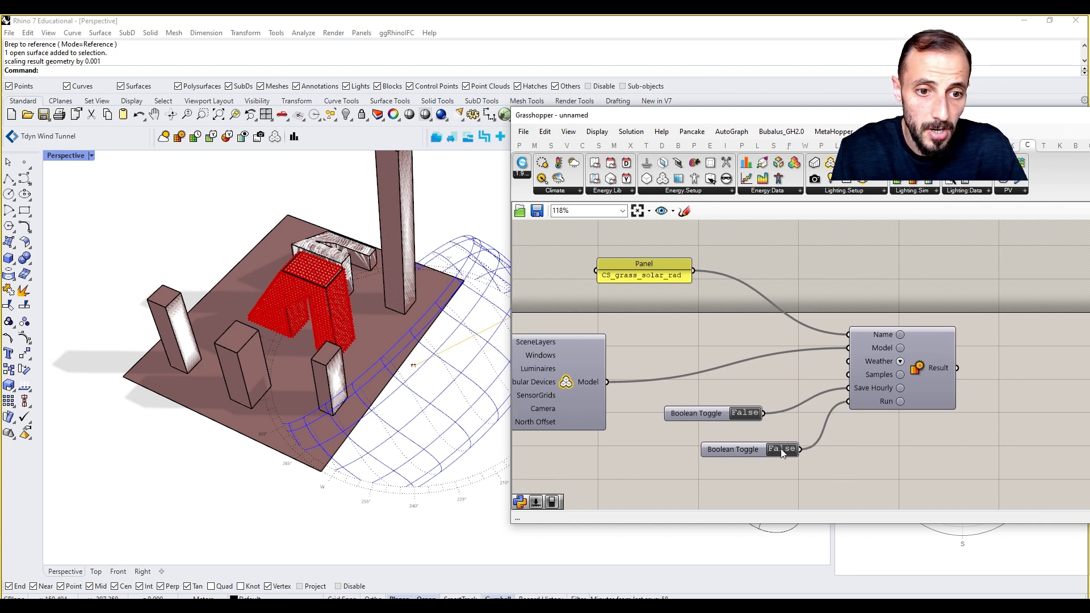
pyautogui.doubleClick(781, 448)
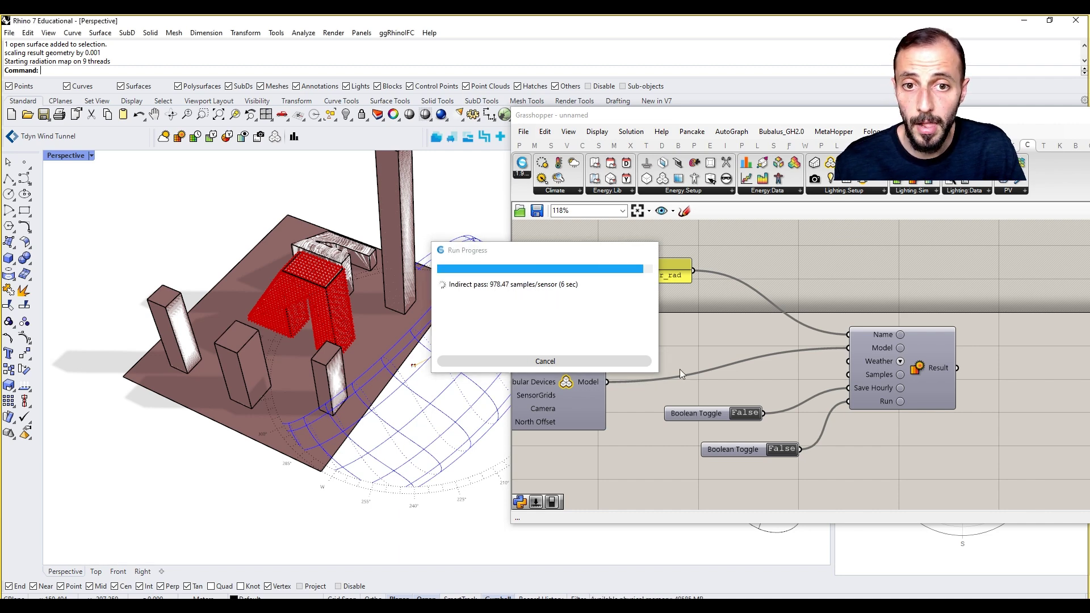
# - Turn off the preview of the component that splits the sensor grid into its data
pyautogui.scroll(-4, 816, 357)
pyautogui.scroll(3, 787, 308)
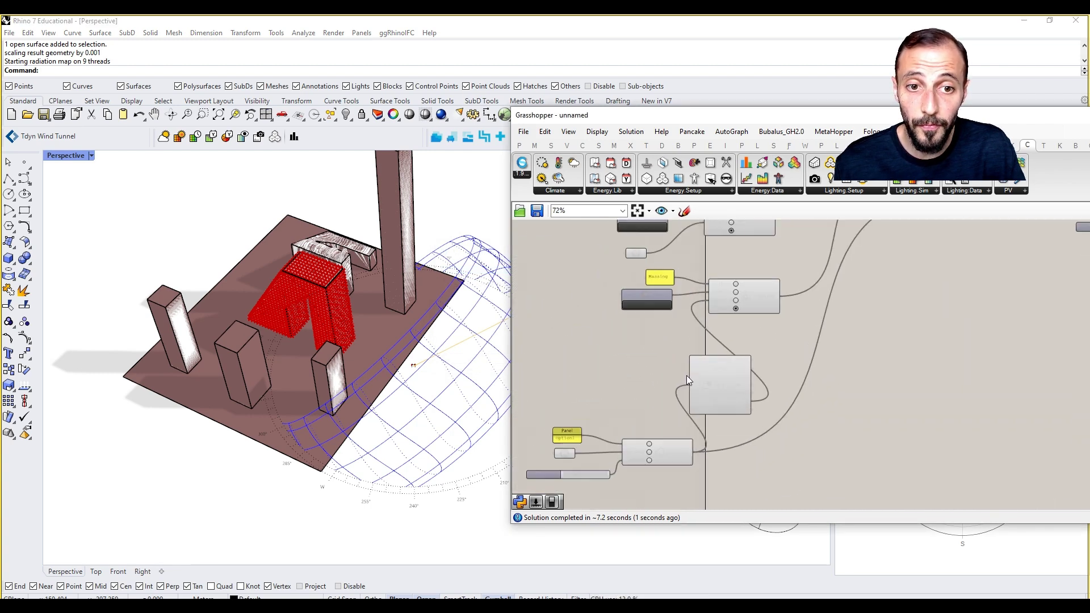
pyautogui.moveTo(817, 325); pyautogui.dragTo(729, 376)
pyautogui.rightClick(598, 325)
pyautogui.click(645, 343)
# - Turn off the preview of the Massing SceneLayer component
pyautogui.moveTo(807, 350); pyautogui.dragTo(727, 376, button='right')
pyautogui.scroll(-3, 738, 380)
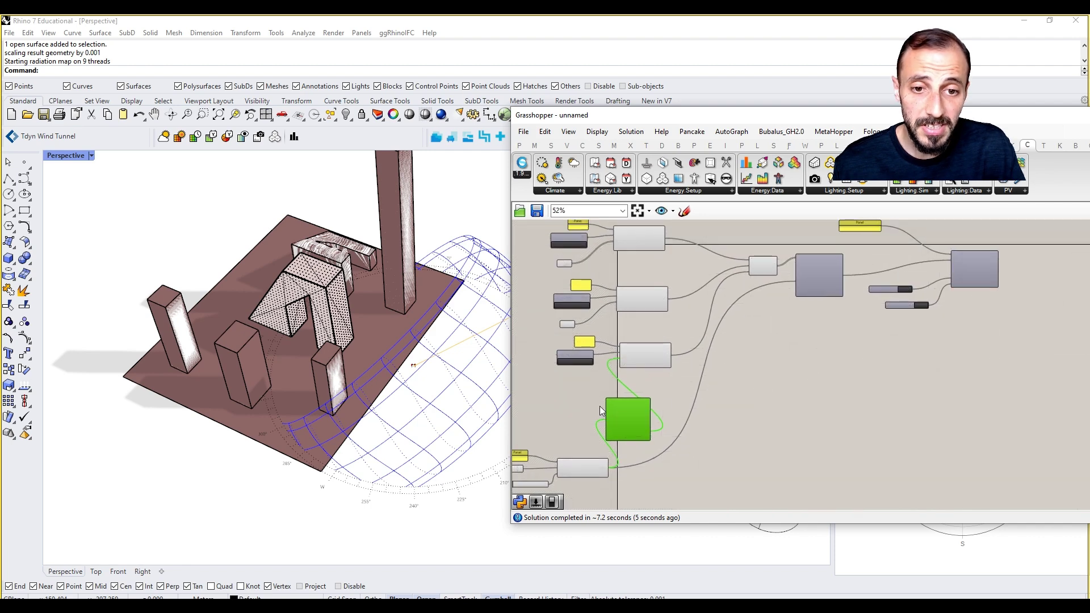
pyautogui.scroll(3, 652, 398)
pyautogui.click(678, 329)
pyautogui.click(676, 302)
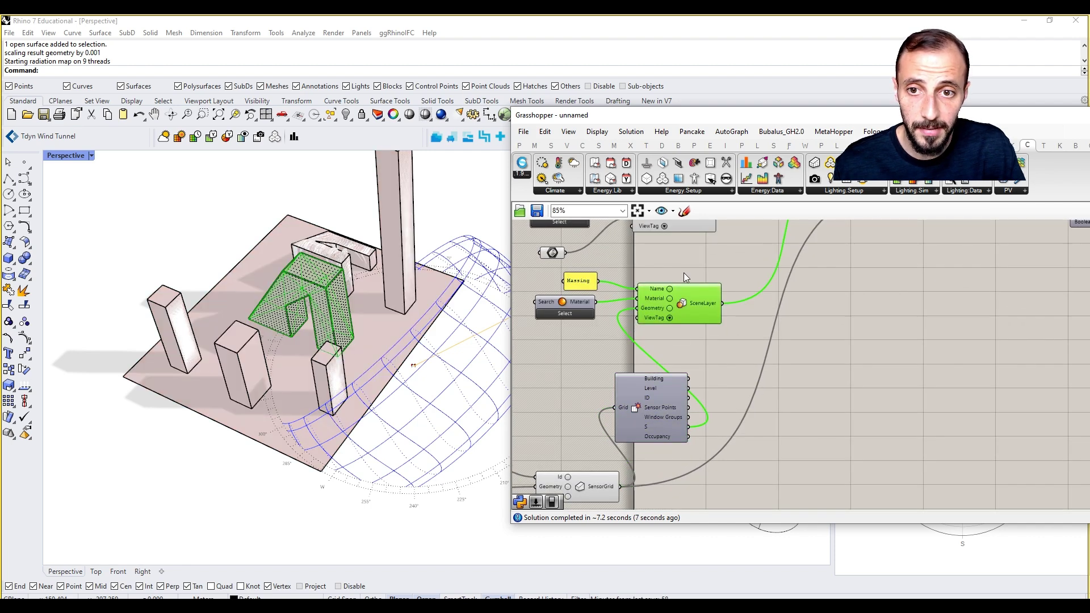
pyautogui.rightClick(697, 265)
pyautogui.click(732, 282)
# - Turn off the preview of all scene layer and sensor grid components together
pyautogui.scroll(-3, 711, 267)
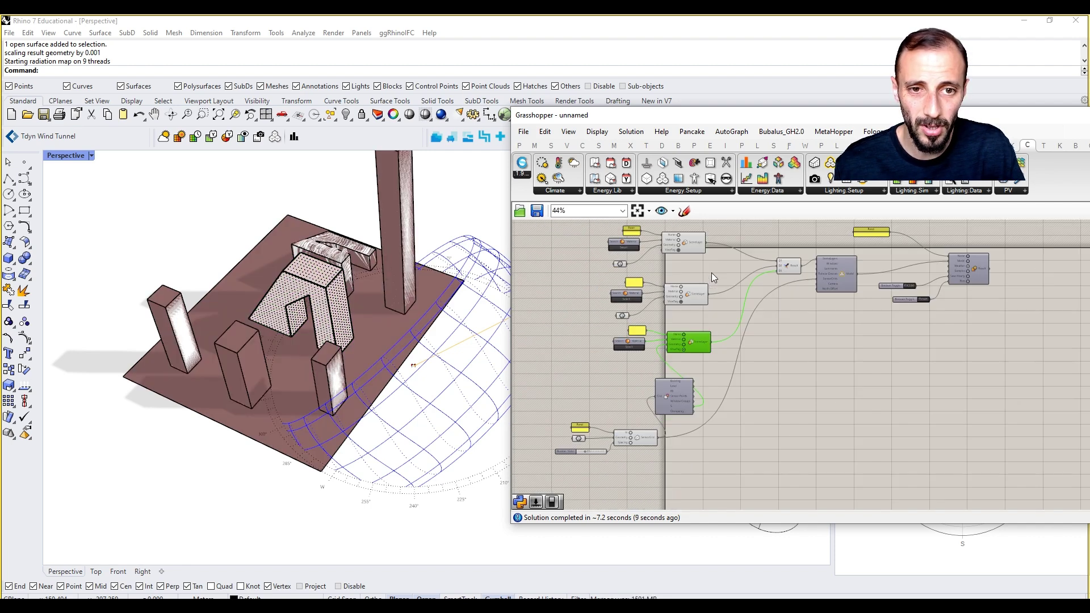
pyautogui.moveTo(725, 230); pyautogui.dragTo(548, 467)
pyautogui.rightClick(545, 377)
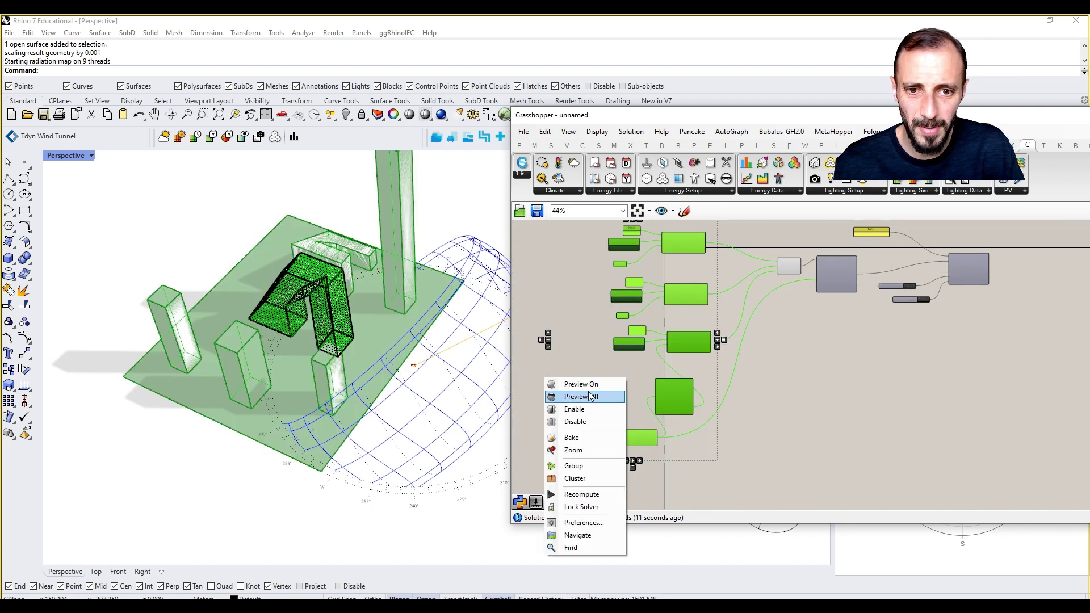
pyautogui.click(588, 394)
# - Place a Load CS Result component beside the solar radiation component and connect the simulation's Result output to it
pyautogui.moveTo(881, 347); pyautogui.dragTo(784, 414, button='right')
pyautogui.scroll(4, 914, 331)
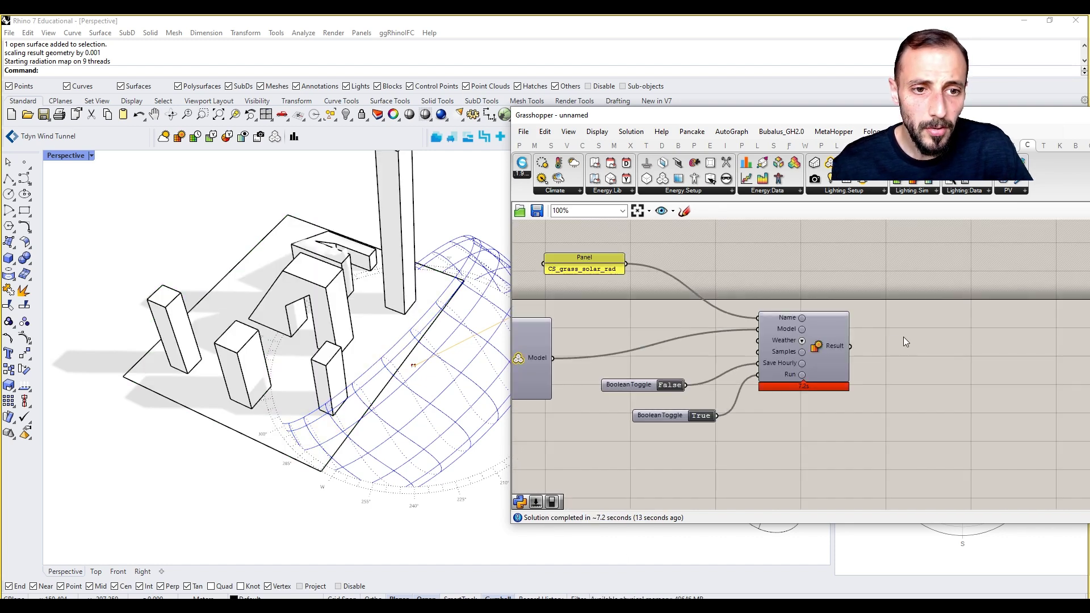
pyautogui.moveTo(839, 343)
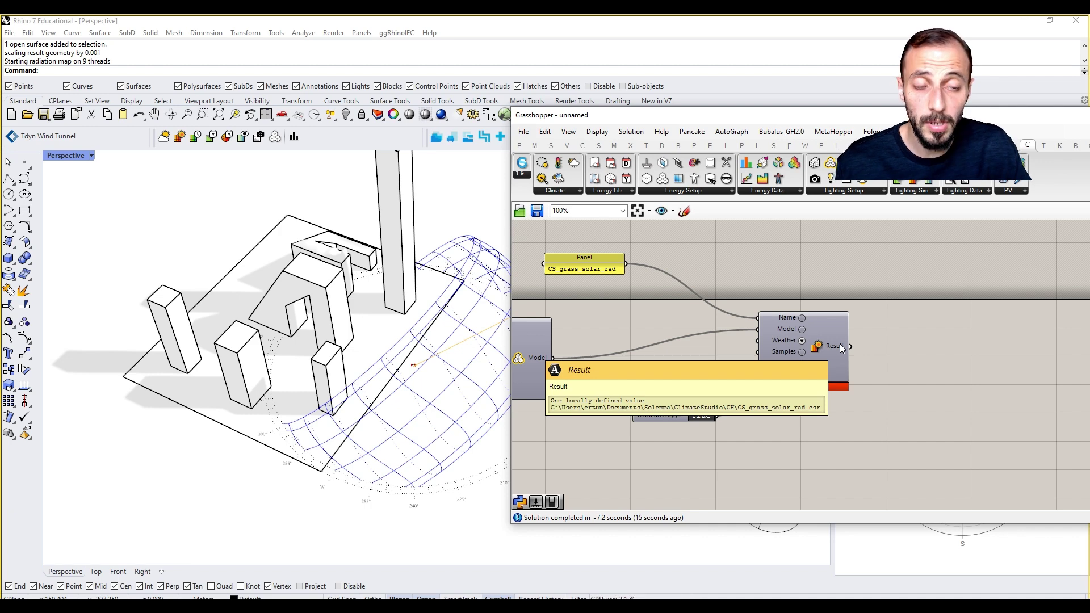
pyautogui.click(964, 190)
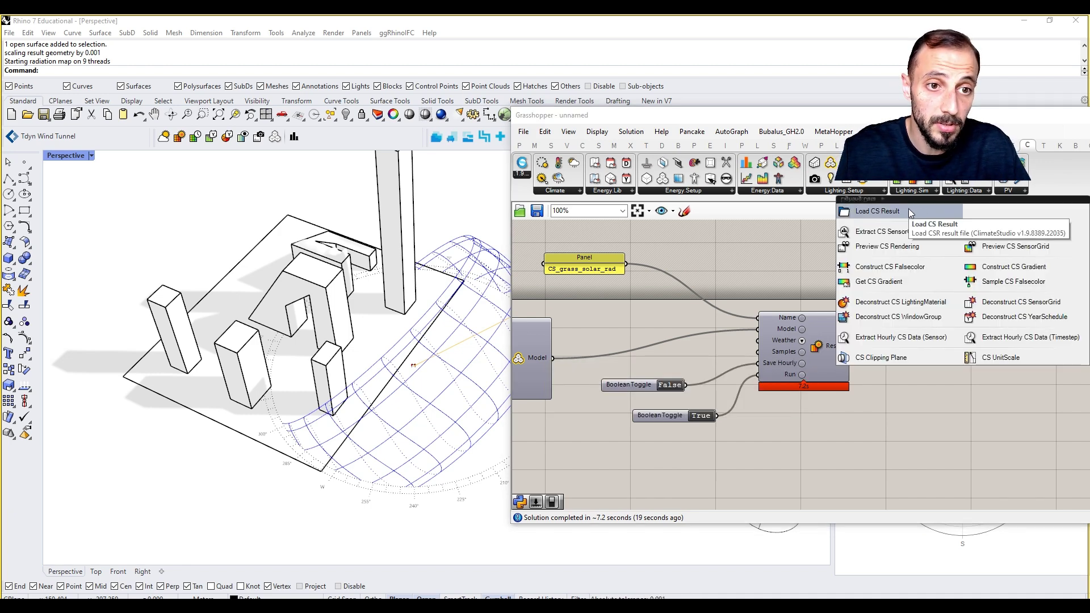
pyautogui.click(908, 210)
pyautogui.click(916, 330)
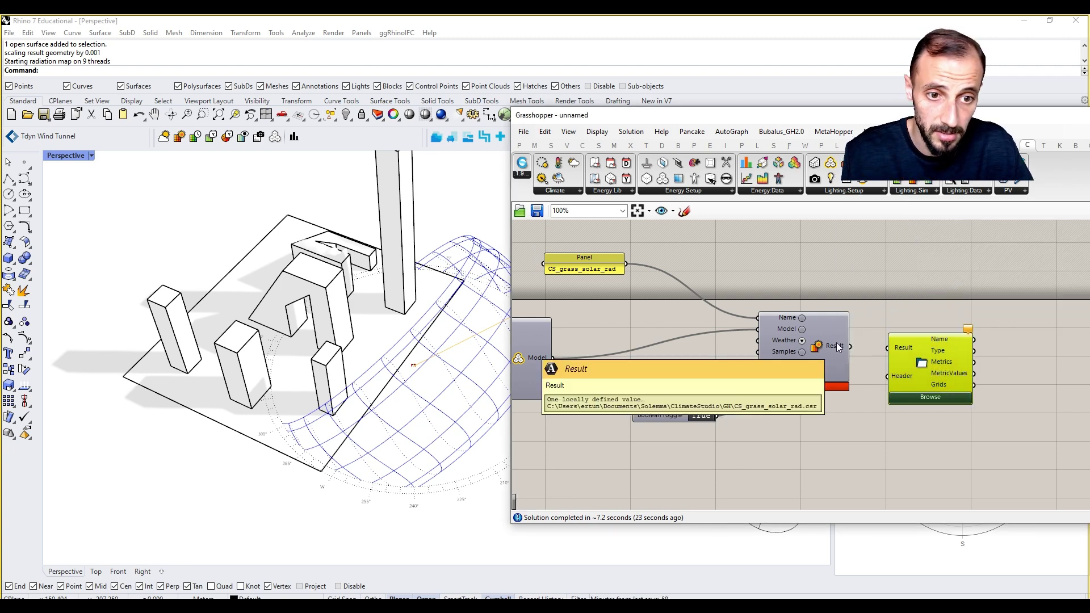
pyautogui.moveTo(839, 344)
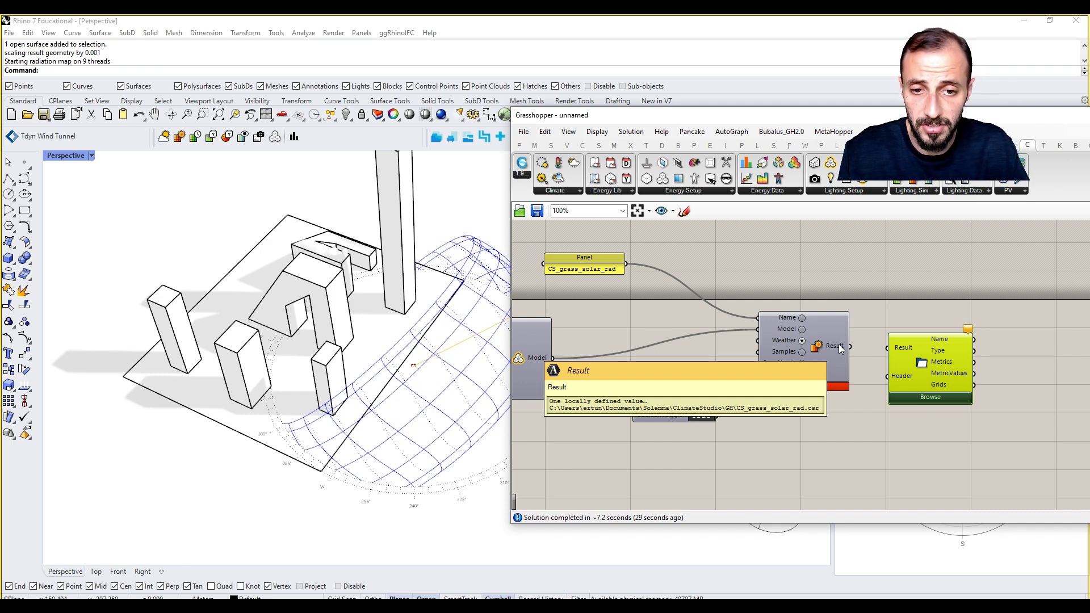
pyautogui.moveTo(846, 346); pyautogui.dragTo(888, 347)
# - Inspect the Load CS Result component's Header input and its Name, Type, Metrics and Grids outputs
pyautogui.moveTo(912, 374)
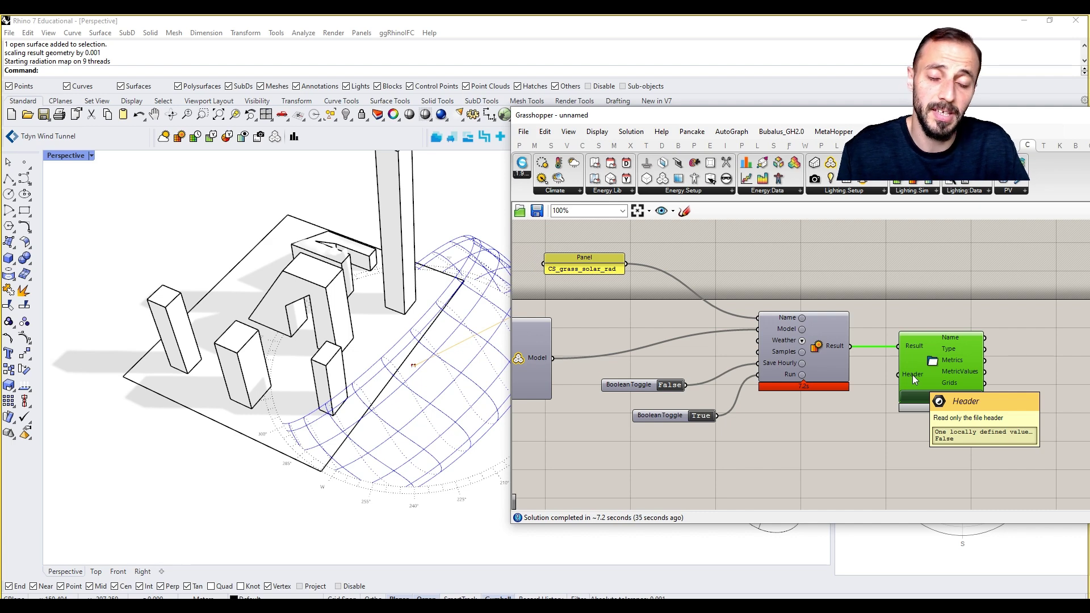
pyautogui.moveTo(912, 375); pyautogui.dragTo(795, 393, button='right')
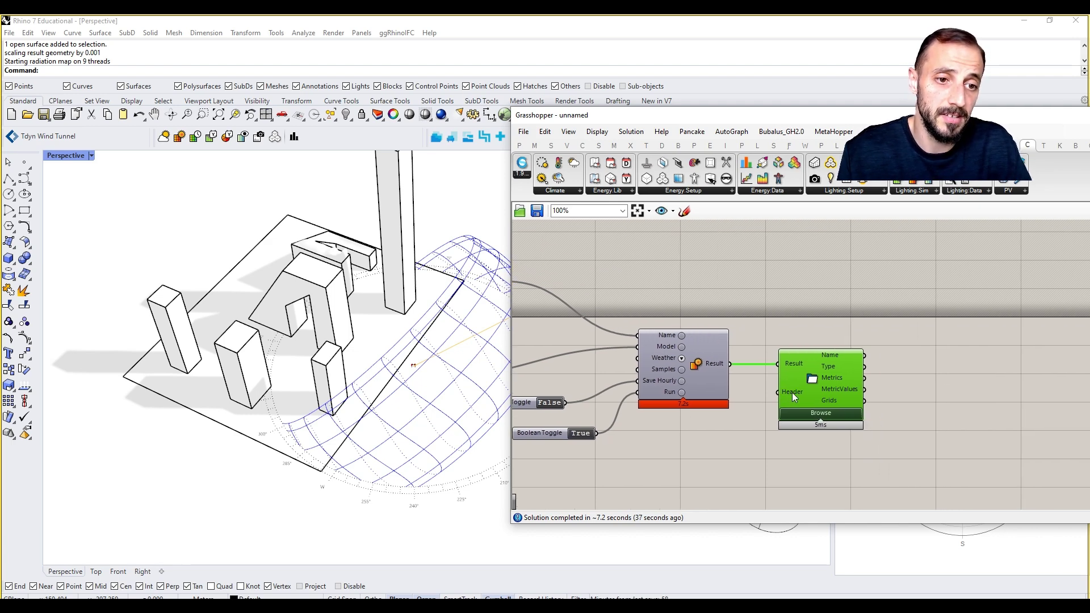
pyautogui.moveTo(831, 353)
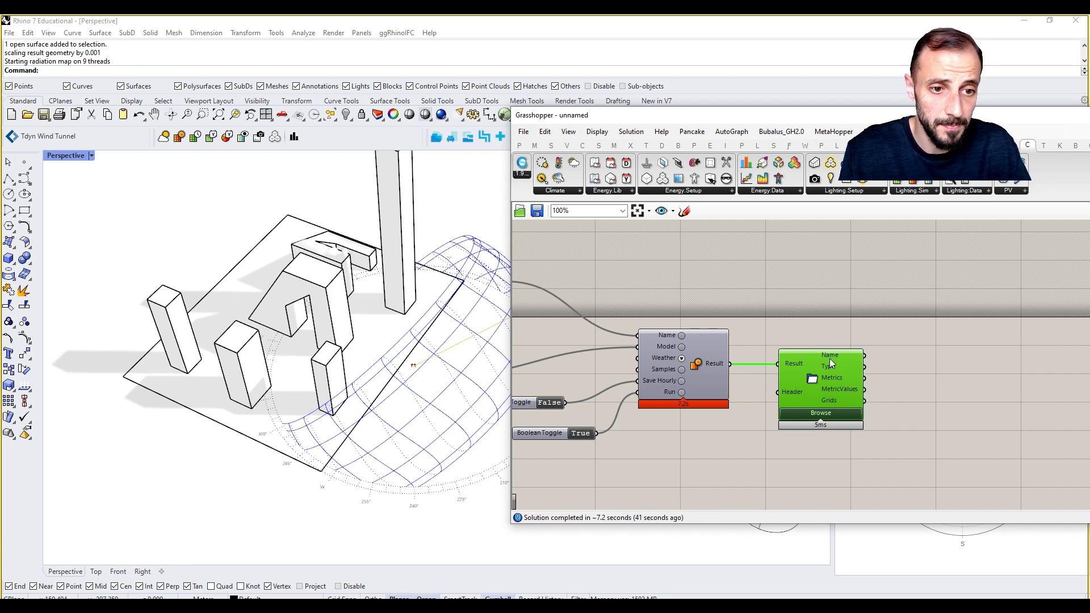
pyautogui.moveTo(832, 367)
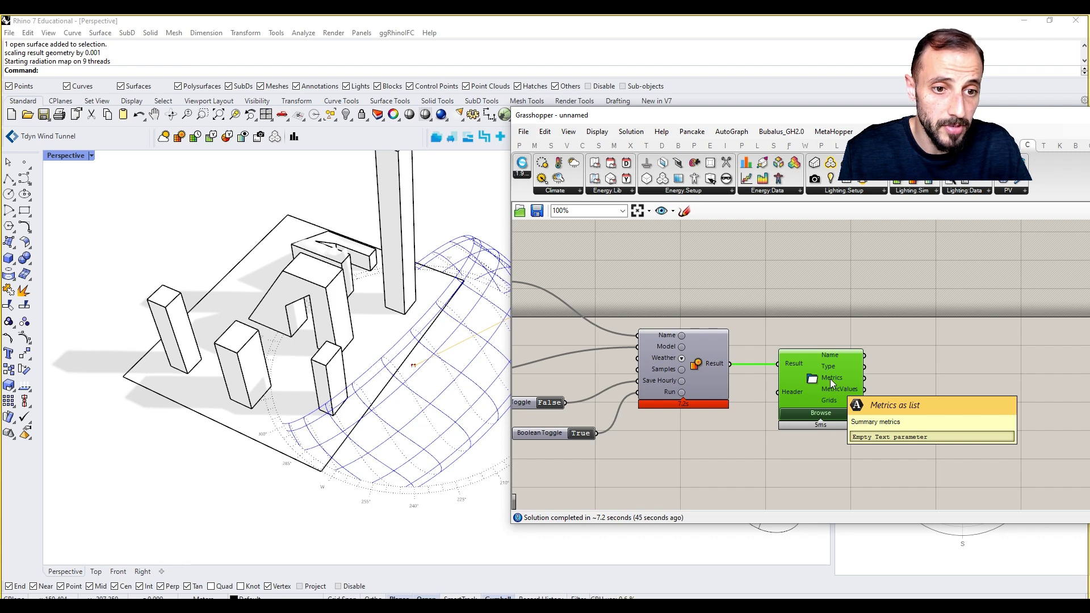
pyautogui.moveTo(831, 399)
# - Examine which additional outputs can be inserted on the Load CS Result component
pyautogui.scroll(4, 829, 415)
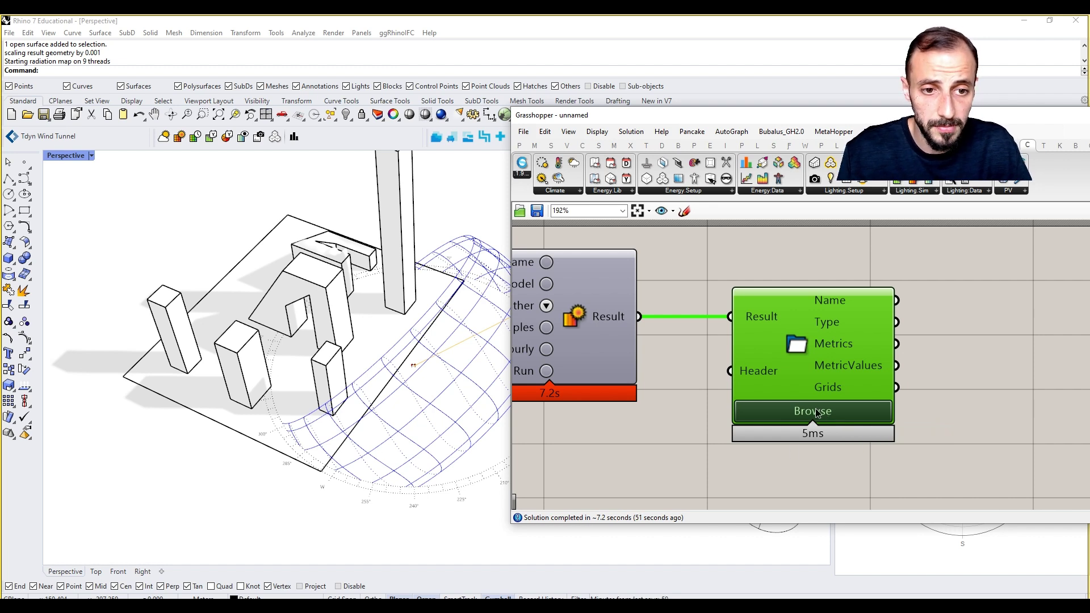
pyautogui.doubleClick(815, 408)
pyautogui.click(815, 441)
pyautogui.scroll(3, 817, 416)
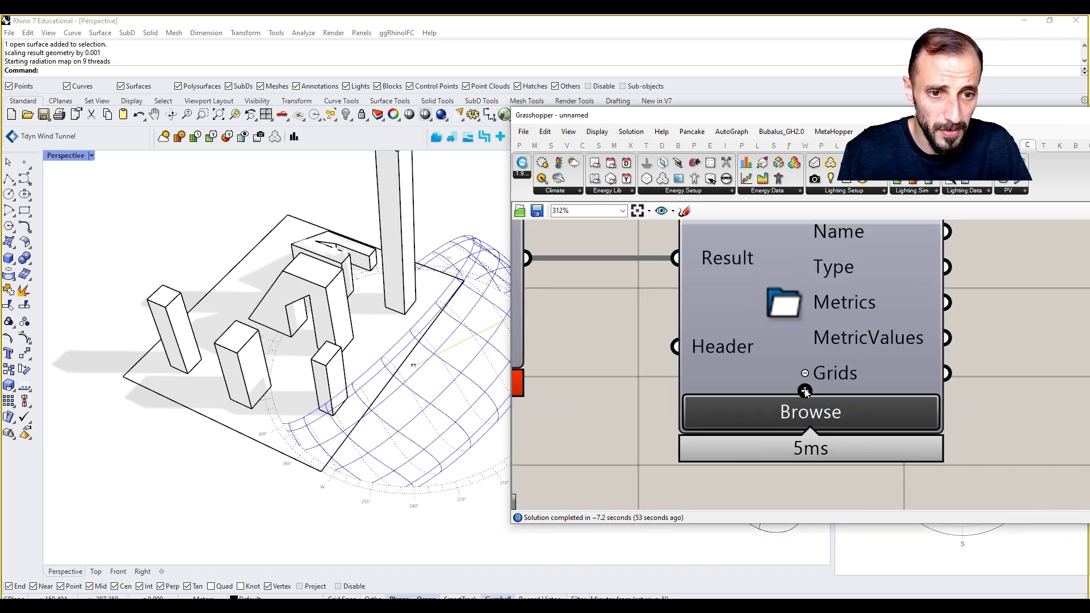
pyautogui.scroll(1, 806, 393)
pyautogui.click(805, 392)
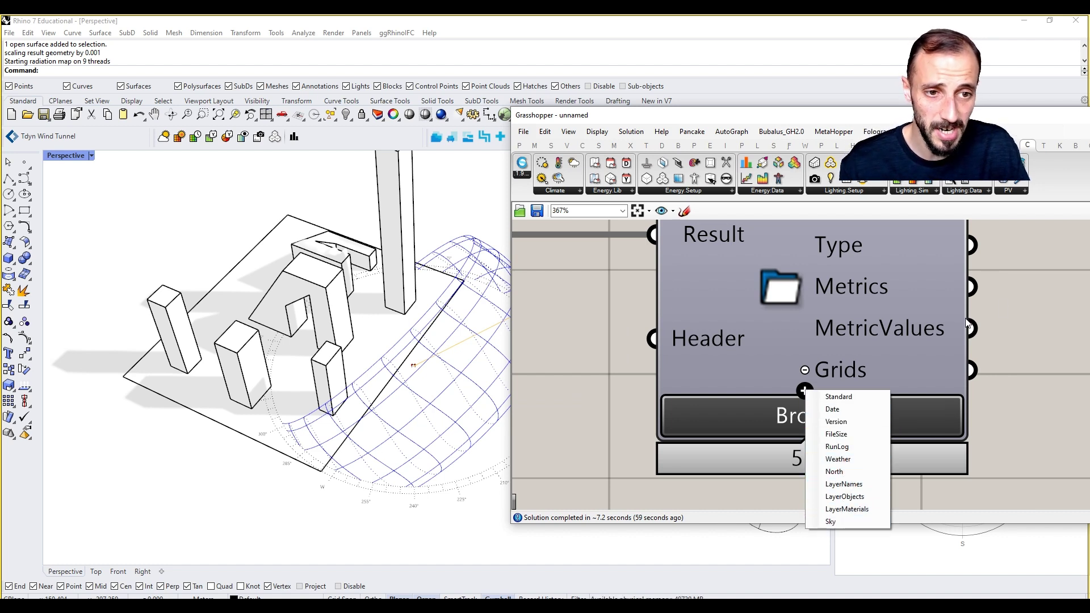
pyautogui.moveTo(1028, 294); pyautogui.dragTo(950, 331, button='right')
pyautogui.scroll(-5, 951, 331)
pyautogui.scroll(-2, 835, 352)
pyautogui.scroll(1, 825, 350)
pyautogui.scroll(1, 823, 351)
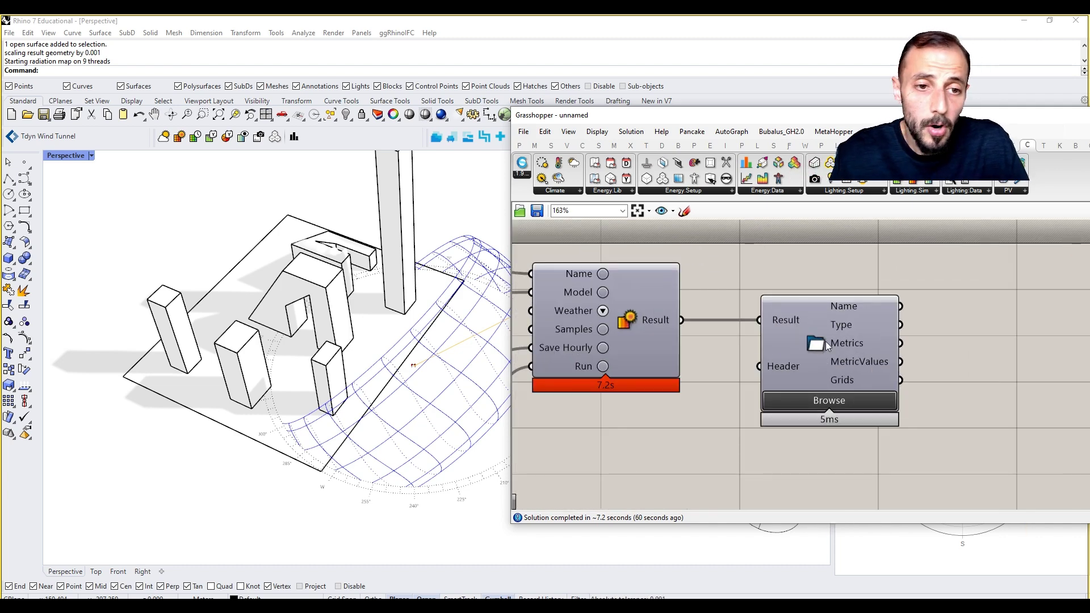
# - Move the Load CS Result component slightly farther from the solar radiation component
pyautogui.moveTo(814, 342); pyautogui.dragTo(830, 343)
pyautogui.click(768, 274)
pyautogui.keyDown('shift'); pyautogui.moveTo(327, 341); pyautogui.dragTo(331, 365, button='right'); pyautogui.keyUp('shift')
pyautogui.scroll(-1, 316, 369)
pyautogui.moveTo(784, 333)
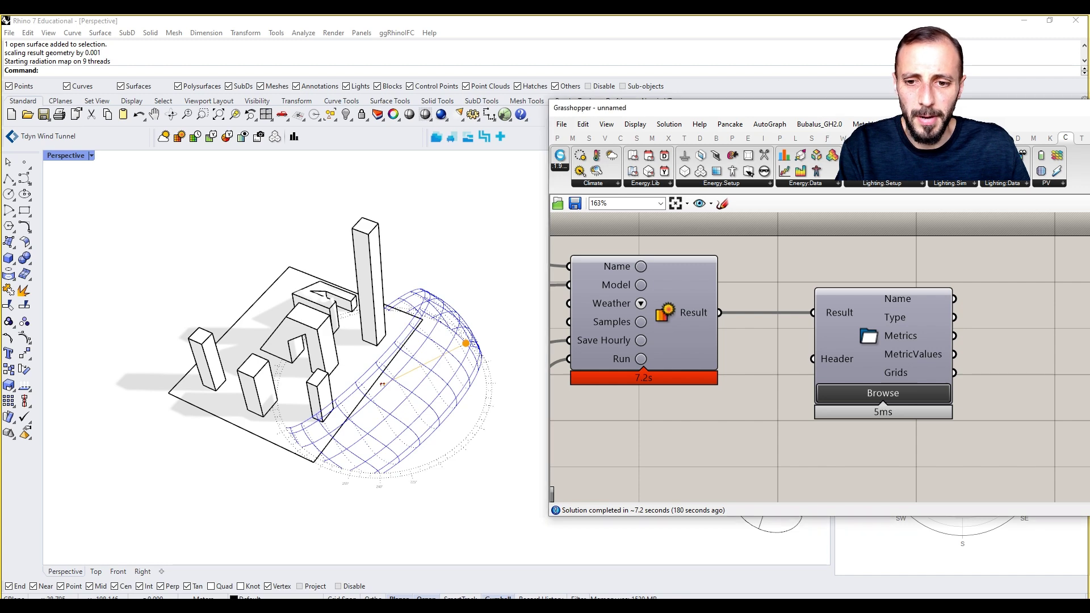
# - Place an Extract CS SensorGrid Data component and connect the loaded result's Grids output to its Grid input
pyautogui.click(1008, 183)
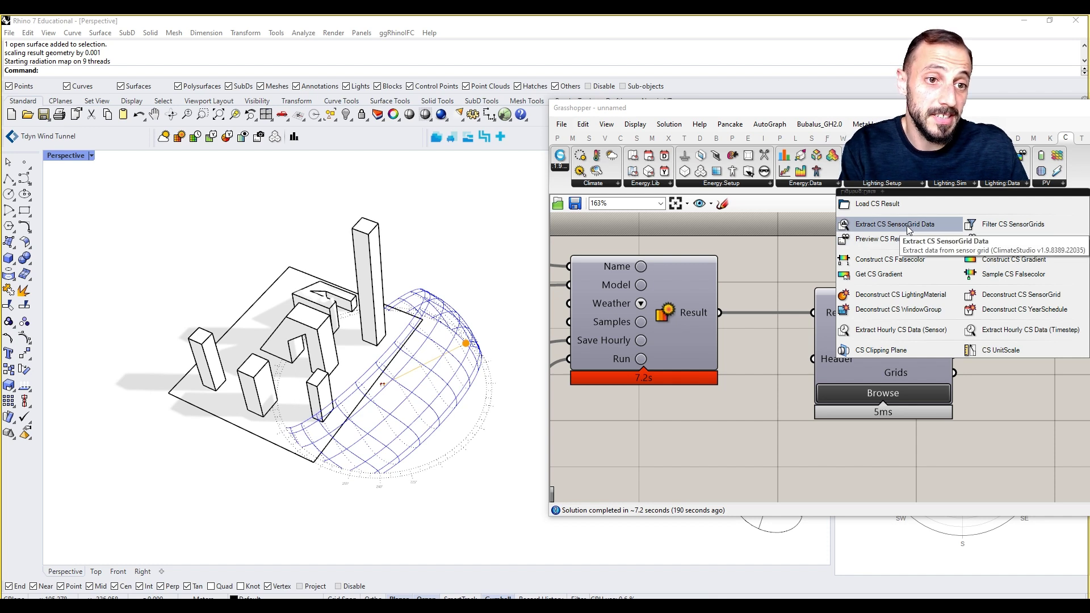
pyautogui.moveTo(907, 226); pyautogui.dragTo(1016, 291)
pyautogui.moveTo(1018, 294); pyautogui.dragTo(859, 292, button='right')
pyautogui.moveTo(856, 299); pyautogui.dragTo(922, 339)
pyautogui.moveTo(796, 371); pyautogui.dragTo(853, 319)
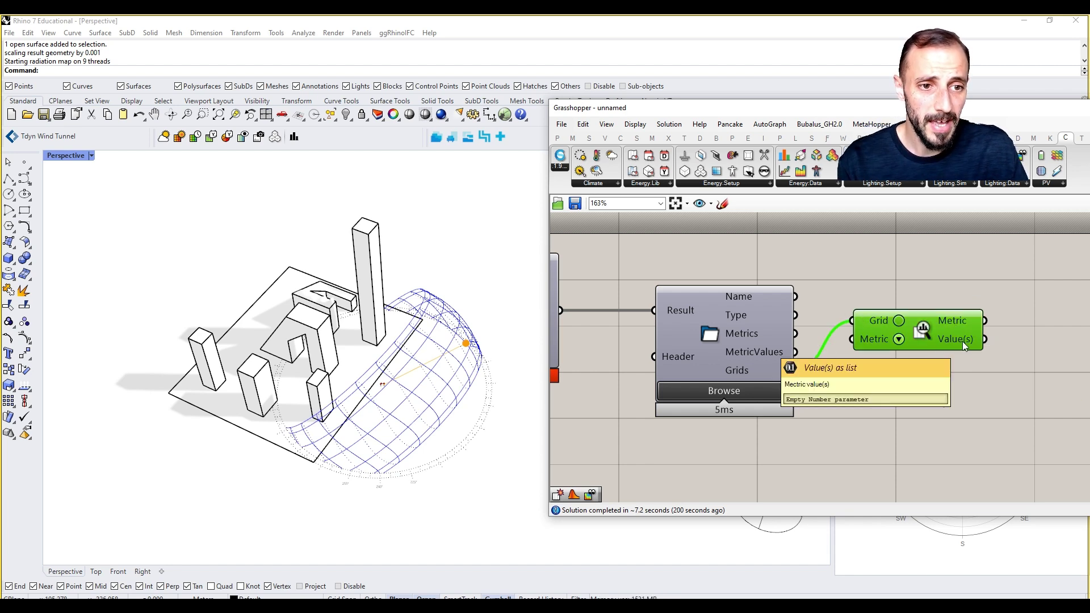
# - Set the metric of the sensor grid data extraction to Total Solar Exposure
pyautogui.moveTo(904, 346); pyautogui.dragTo(885, 338, button='right')
pyautogui.click(879, 332)
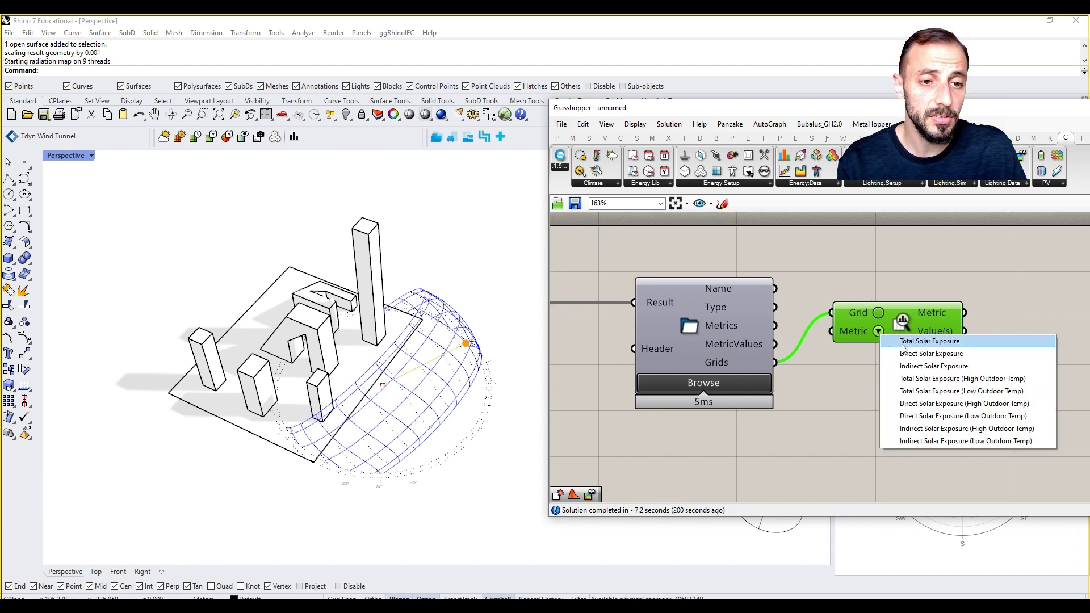
pyautogui.click(902, 344)
# - Inspect the extracted Value(s) output and review the chain back to the solar radiation component
pyautogui.moveTo(878, 346); pyautogui.dragTo(846, 344, button='right')
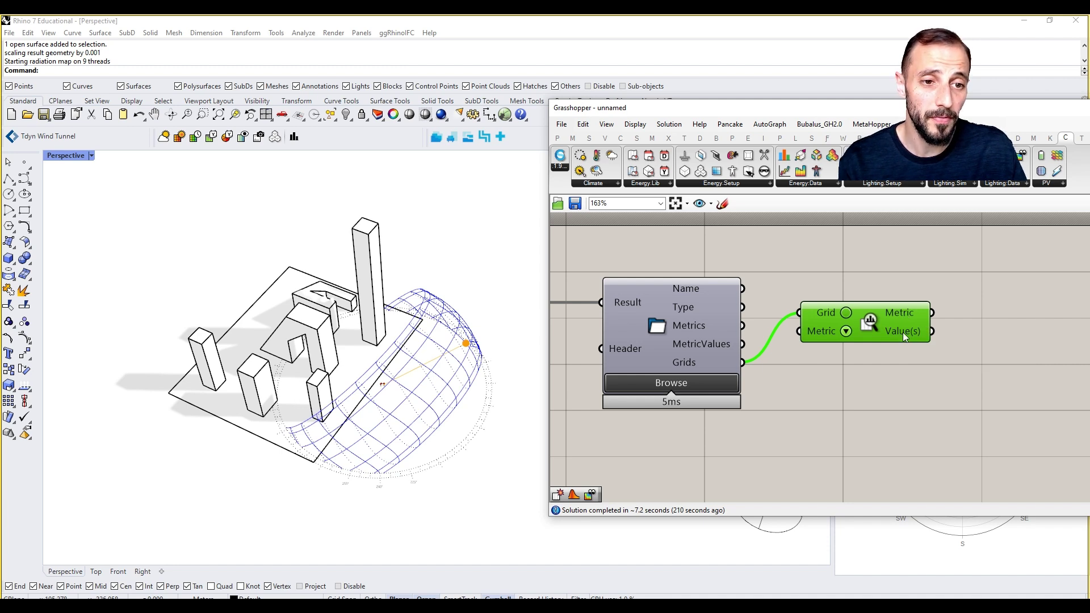
pyautogui.moveTo(903, 332)
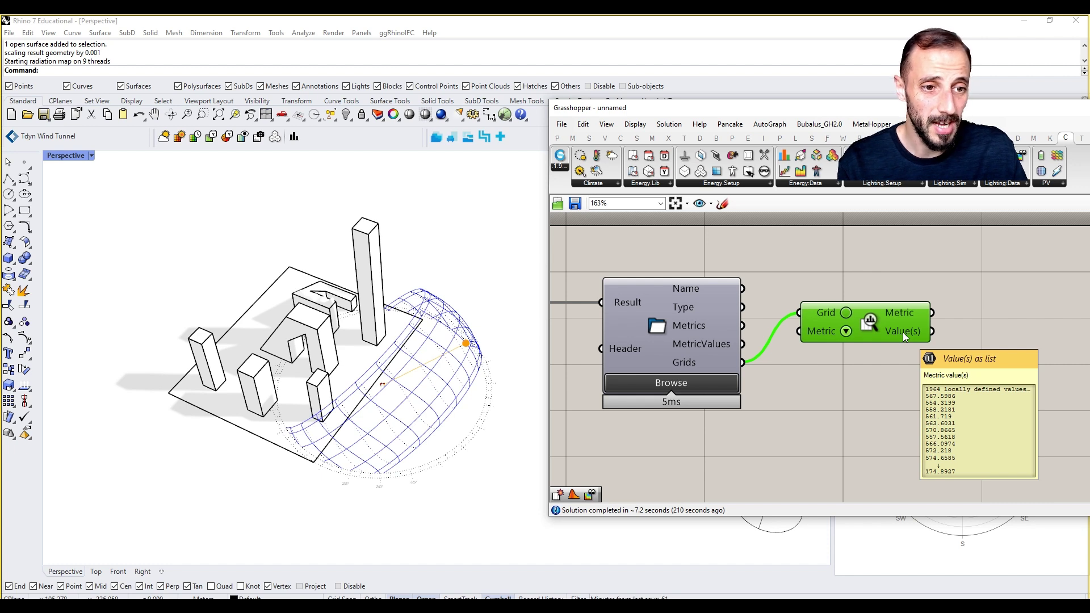
pyautogui.moveTo(902, 333); pyautogui.dragTo(934, 323, button='right')
pyautogui.scroll(-1, 934, 321)
pyautogui.moveTo(719, 321); pyautogui.dragTo(870, 317, button='right')
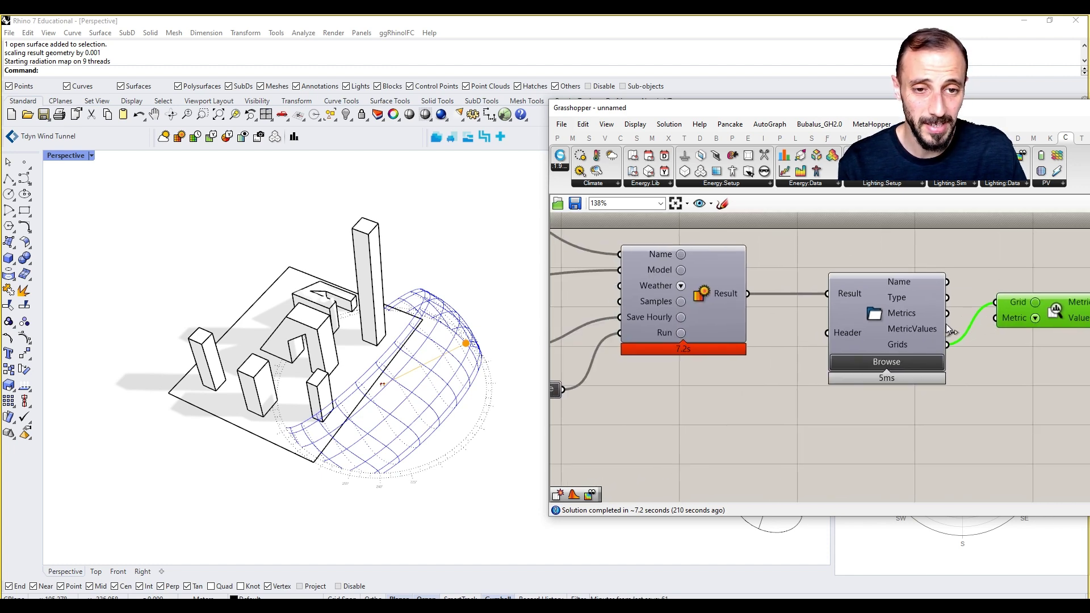
pyautogui.moveTo(951, 333); pyautogui.dragTo(874, 327, button='right')
pyautogui.moveTo(735, 340); pyautogui.dragTo(896, 326, button='right')
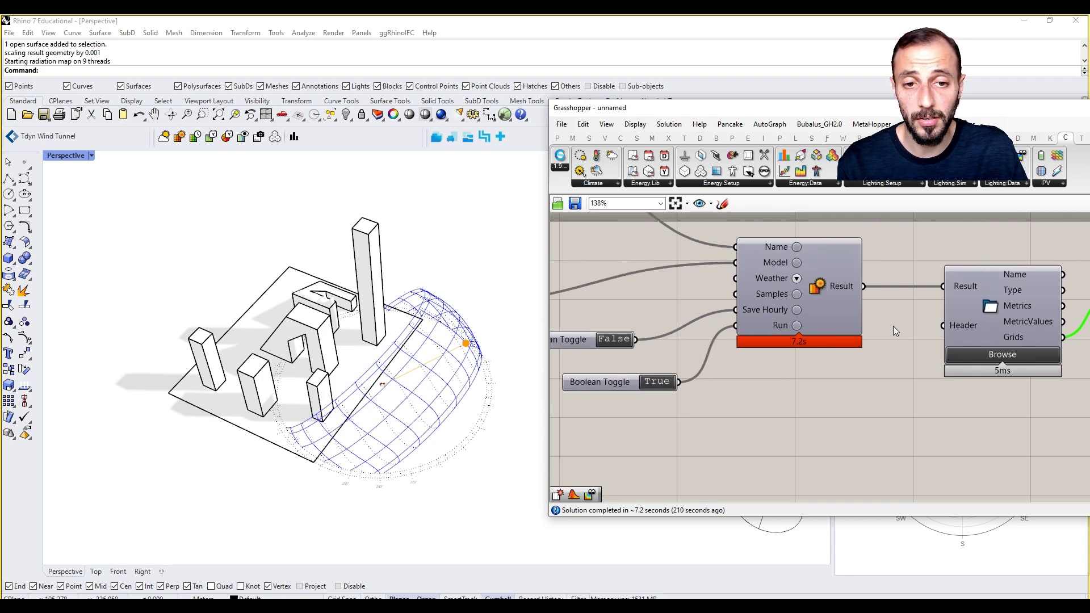
# - Review the chain from the loaded result to the extracted sensor grid data, including the deconstructed grid's Sensor Points output
pyautogui.moveTo(963, 321); pyautogui.dragTo(866, 331, button='right')
pyautogui.moveTo(1011, 334); pyautogui.dragTo(946, 336, button='right')
pyautogui.moveTo(1011, 312); pyautogui.dragTo(1013, 344)
pyautogui.scroll(4, 997, 362)
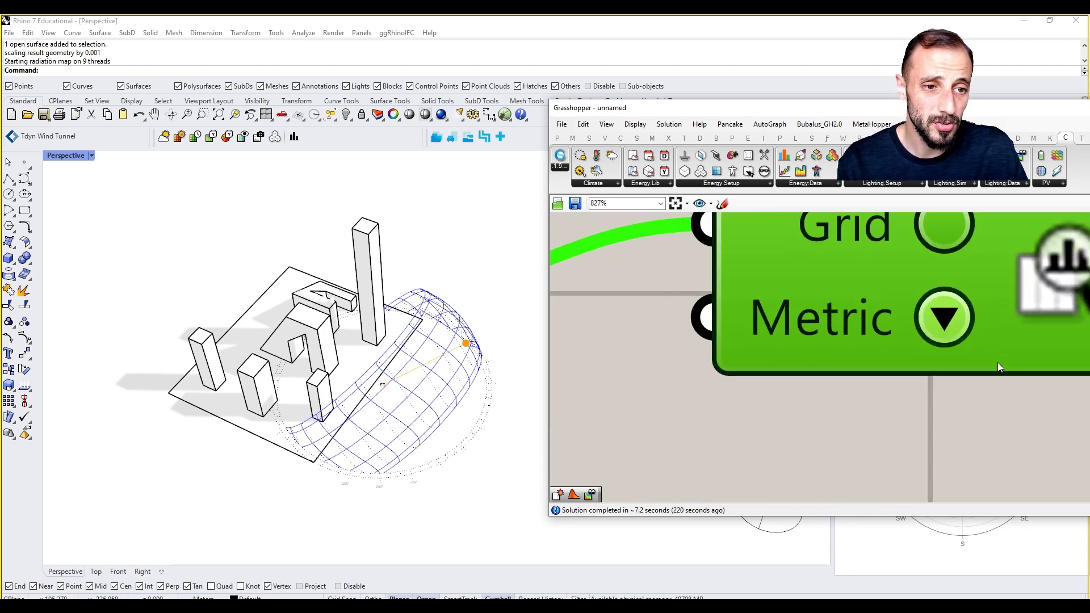
pyautogui.scroll(-1, 997, 362)
pyautogui.scroll(6, 997, 355)
pyautogui.scroll(-8, 997, 348)
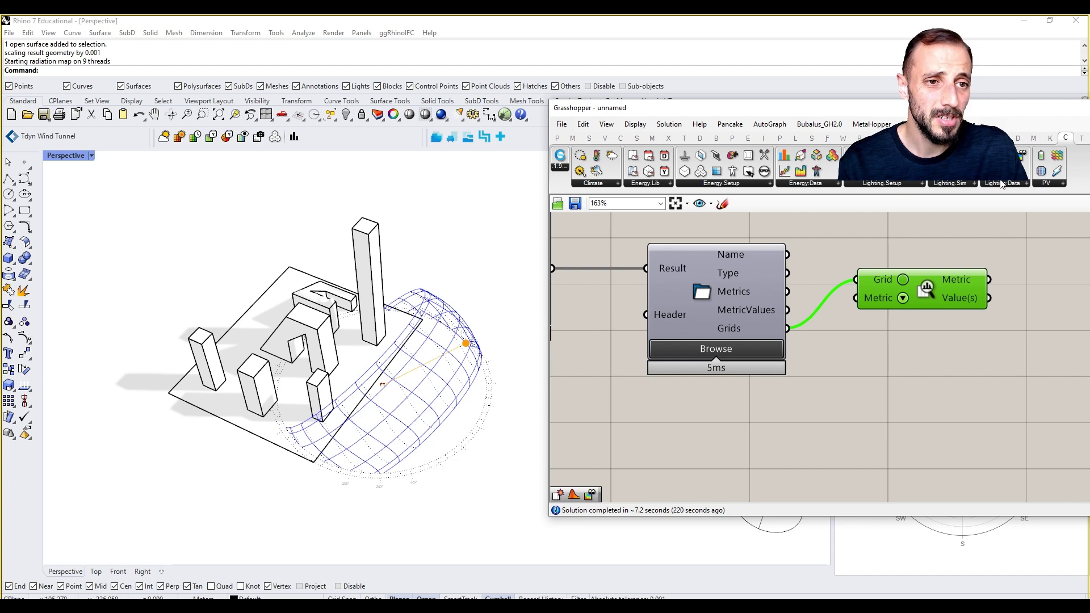
pyautogui.scroll(-5, 773, 342)
pyautogui.scroll(3, 673, 445)
pyautogui.moveTo(744, 360)
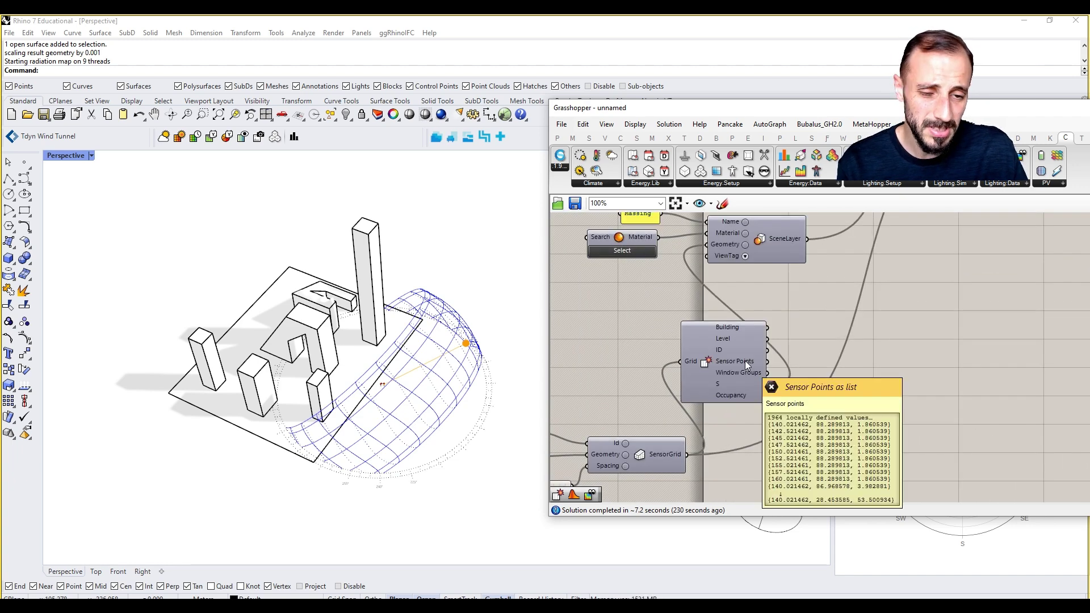
pyautogui.moveTo(744, 360); pyautogui.dragTo(663, 374, button='right')
pyautogui.scroll(-4, 663, 373)
pyautogui.scroll(3, 956, 289)
pyautogui.moveTo(956, 289); pyautogui.dragTo(860, 308, button='right')
pyautogui.scroll(2, 869, 294)
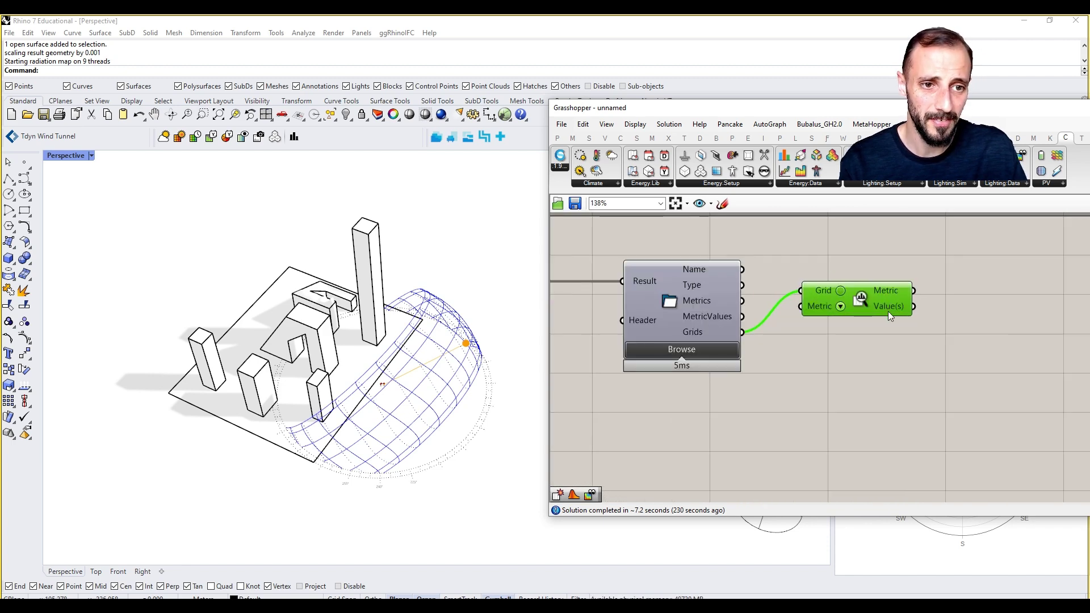
# - Place an Average component beside the sensor grid data extraction and connect the extraction's Value(s) output to its Input
pyautogui.doubleClick(989, 343)
pyautogui.write('avera')
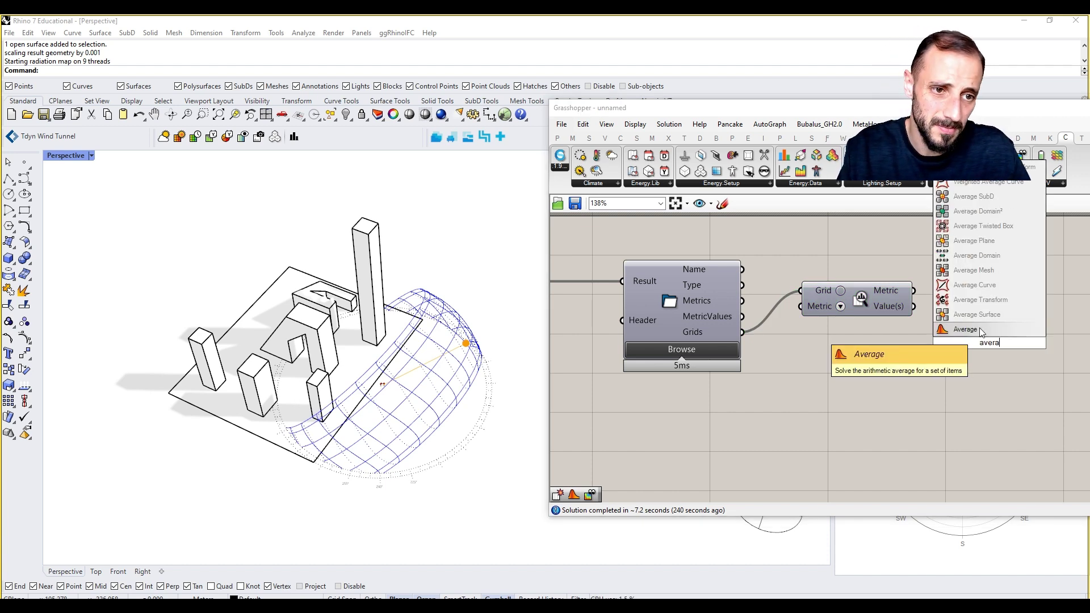
pyautogui.click(980, 332)
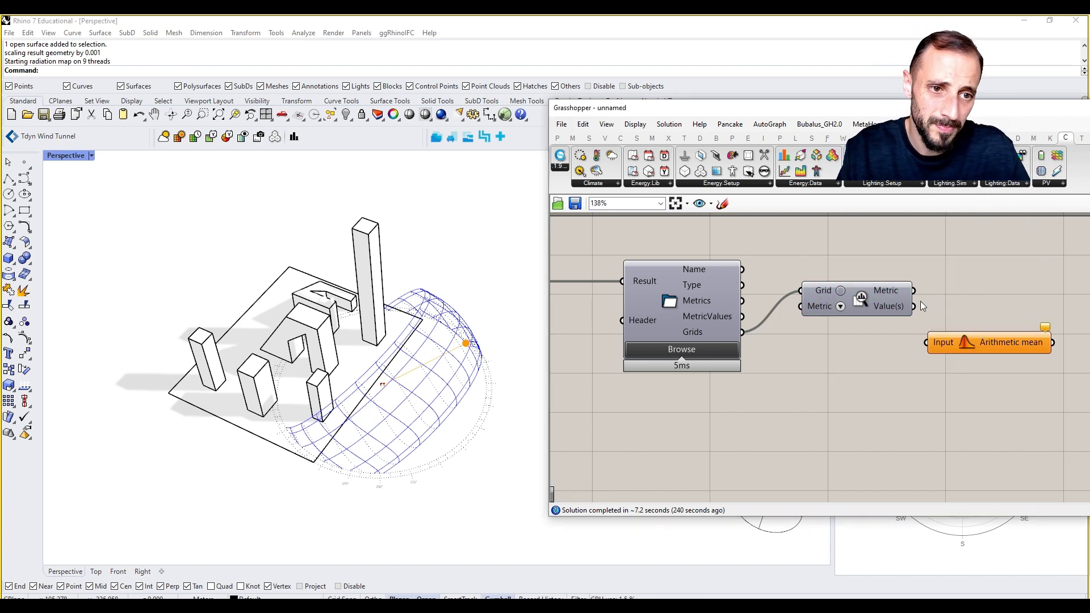
pyautogui.moveTo(913, 306); pyautogui.dragTo(990, 302)
pyautogui.moveTo(1027, 295)
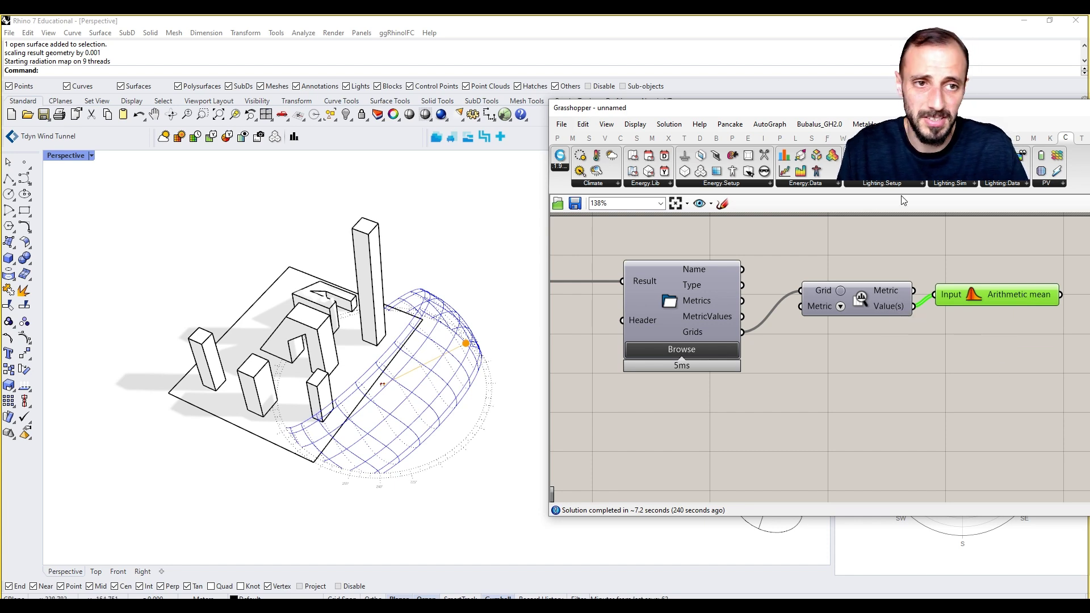
# - Place a Preview CS SensorGrid component below the Average component and connect the loaded result's Grids output to its Grid input
pyautogui.click(1016, 184)
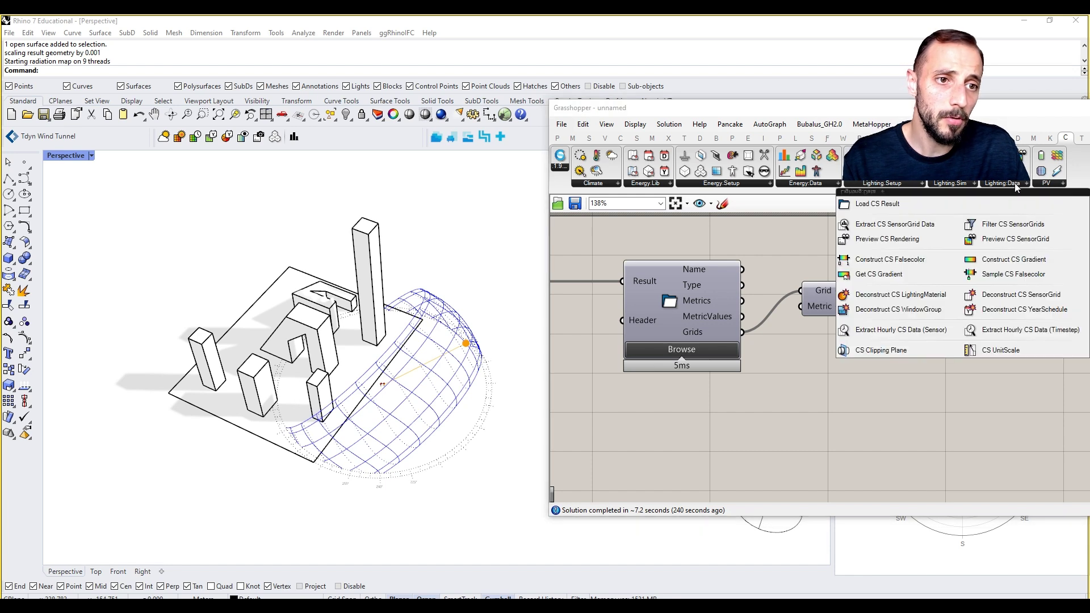
pyautogui.click(991, 239)
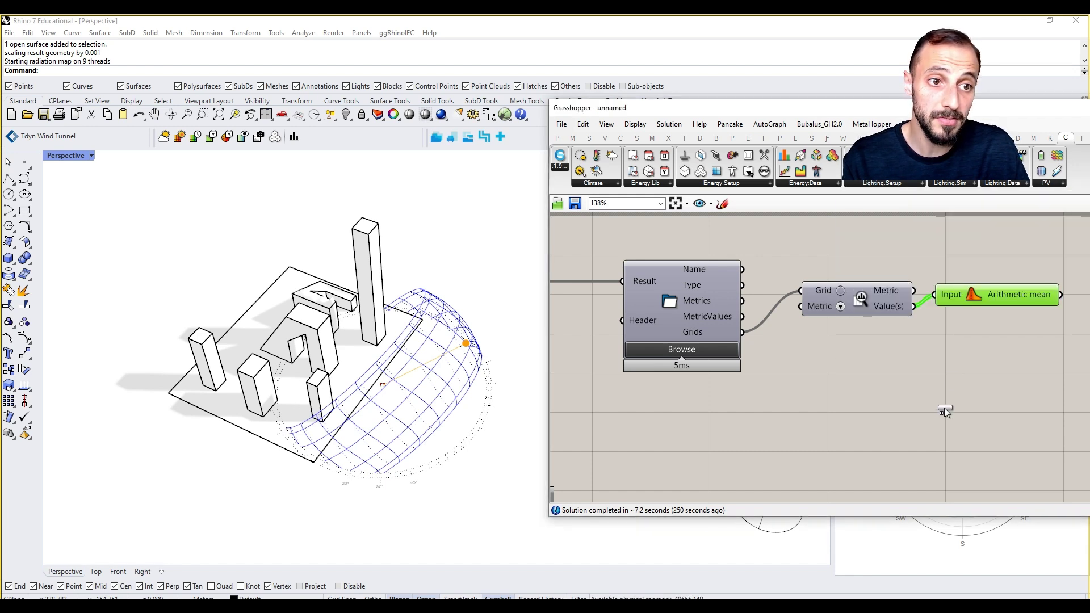
pyautogui.click(943, 410)
pyautogui.moveTo(743, 332); pyautogui.dragTo(907, 402)
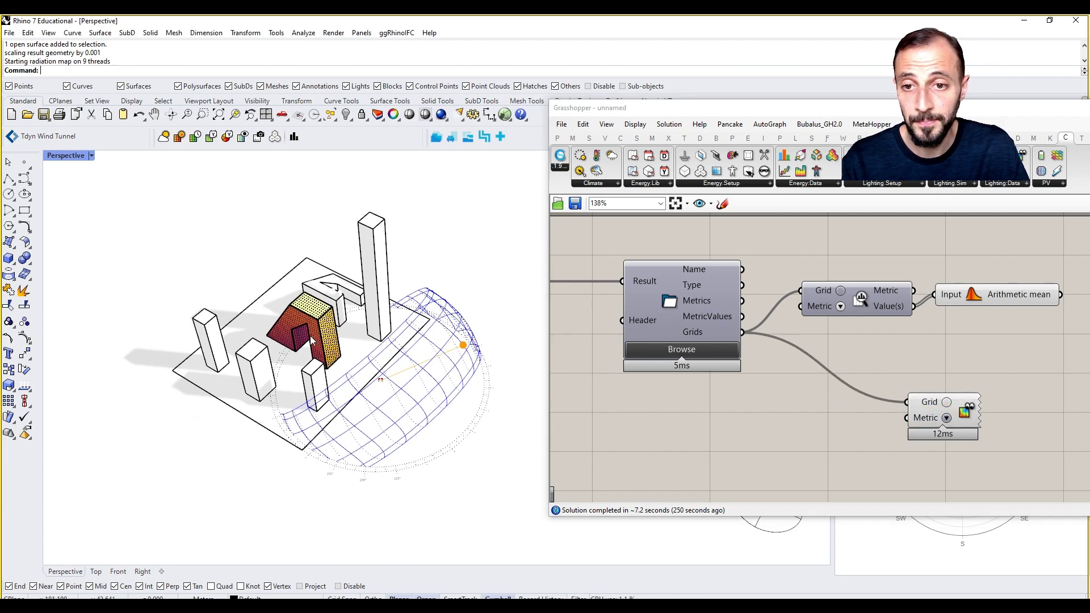
# - Examine the coloured radiation map on the analysed building's roof and facades up close in the perspective view
pyautogui.scroll(10, 316, 318)
pyautogui.moveTo(289, 349); pyautogui.dragTo(352, 304, button='right')
pyautogui.scroll(-8, 307, 316)
pyautogui.scroll(-5, 397, 312)
pyautogui.scroll(-4, 461, 347)
pyautogui.scroll(8, 495, 350)
pyautogui.scroll(6, 341, 299)
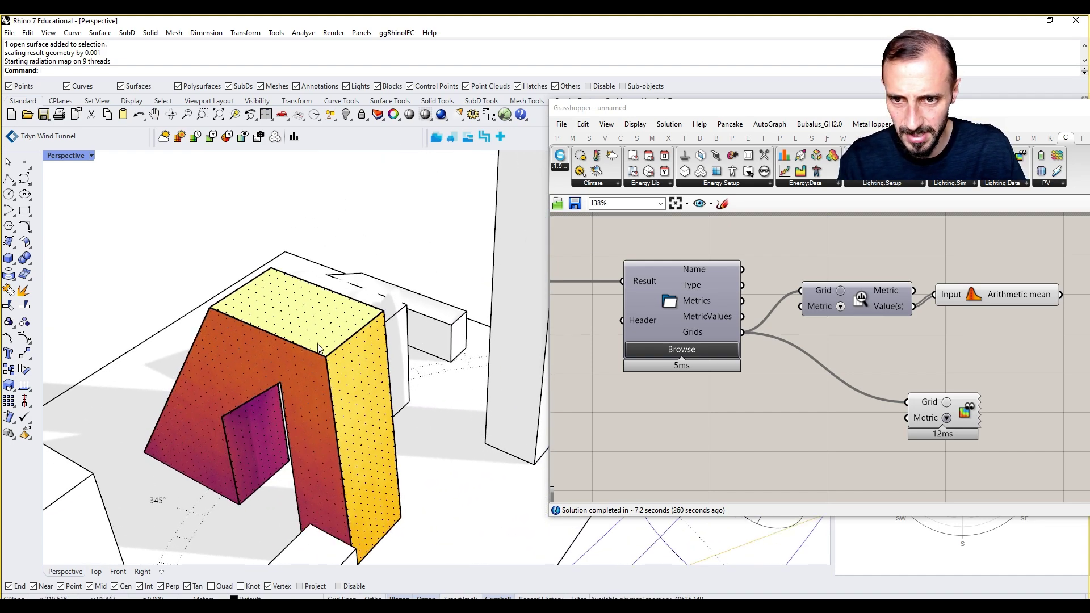
pyautogui.scroll(-5, 320, 348)
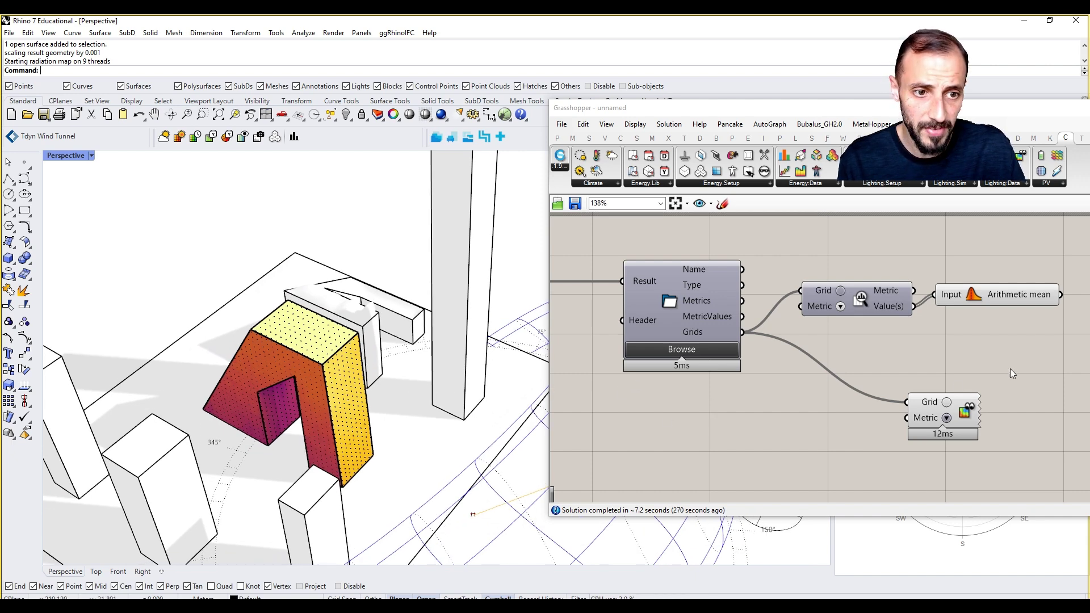
# - Highlight the sensor grid preview's geometry in the model and view the analysed building among its surroundings
pyautogui.moveTo(952, 386); pyautogui.dragTo(910, 326, button='right')
pyautogui.click(910, 343)
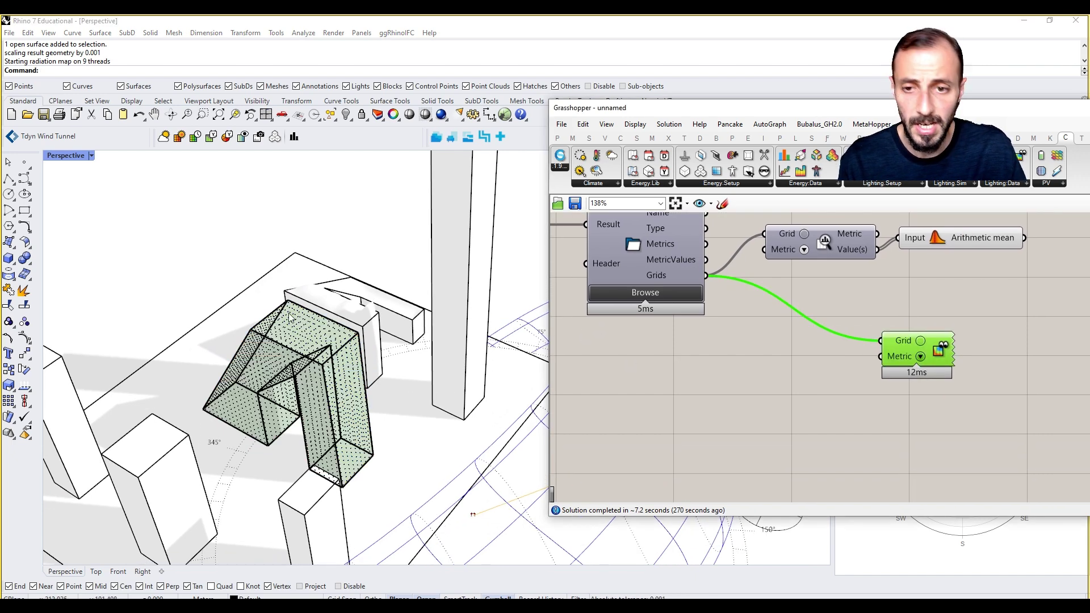
pyautogui.click(631, 362)
pyautogui.scroll(-5, 312, 306)
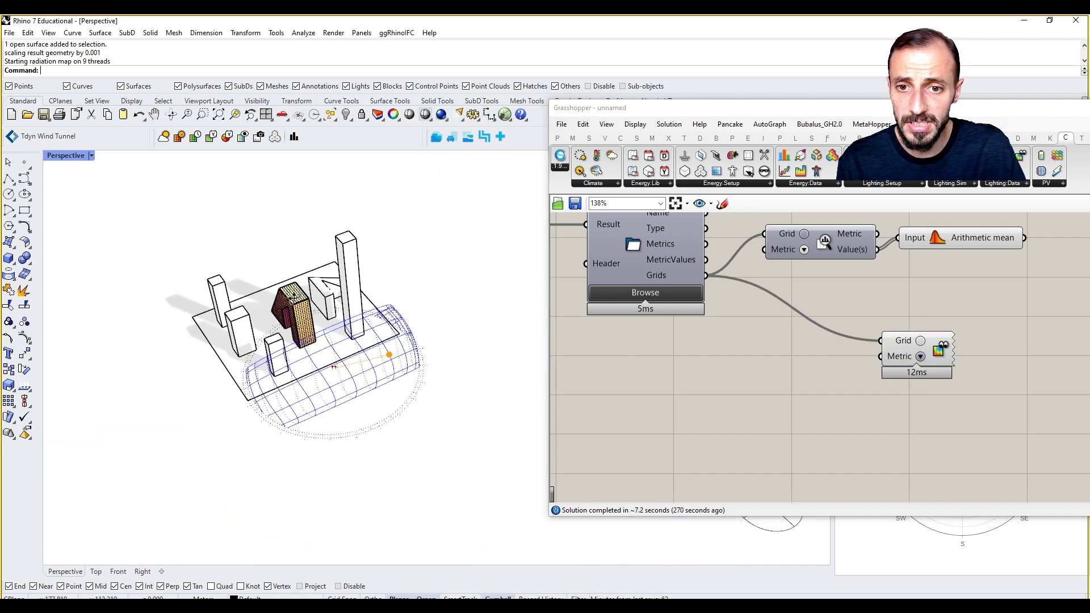
pyautogui.scroll(3, 294, 301)
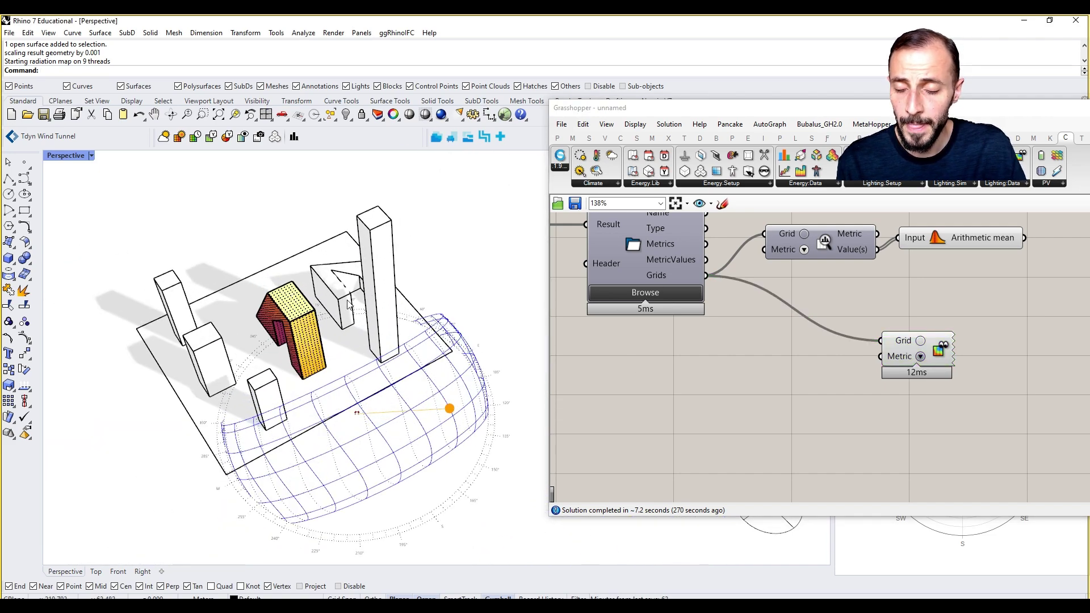
pyautogui.moveTo(348, 304); pyautogui.dragTo(343, 293, button='right')
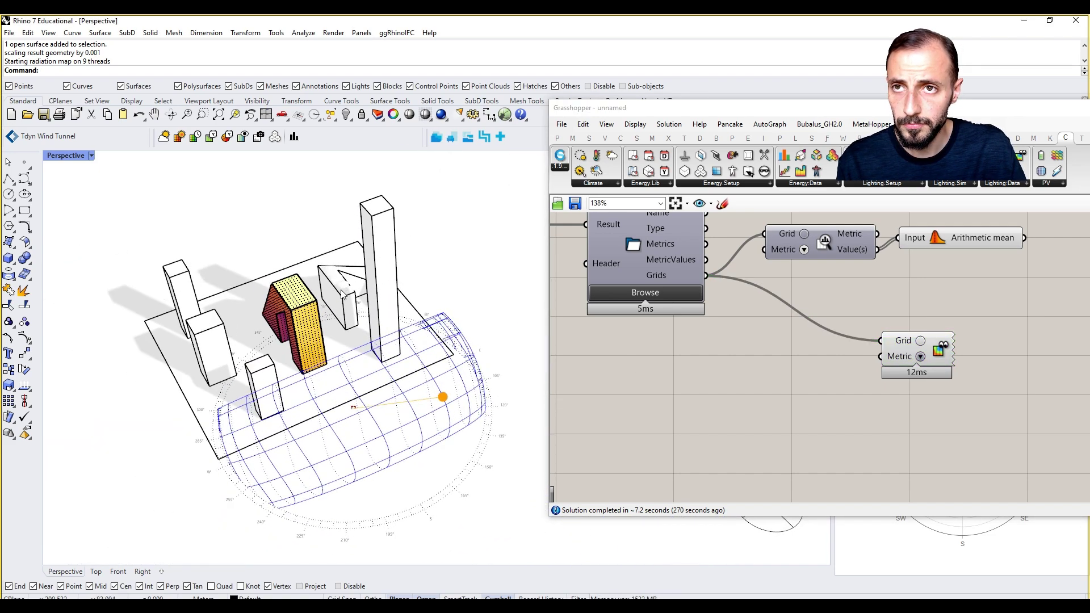
# - Switch the sensor grid preview's metric to Direct Solar Exposure, followed by Indirect Solar Exposure (High Outdoor Temp)
pyautogui.click(920, 357)
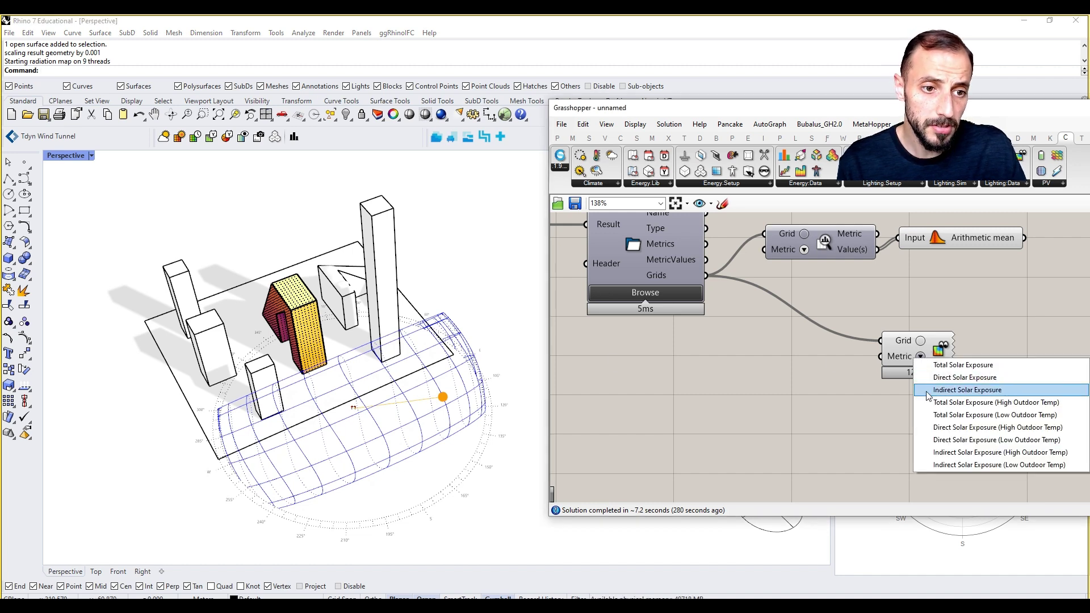
pyautogui.click(941, 379)
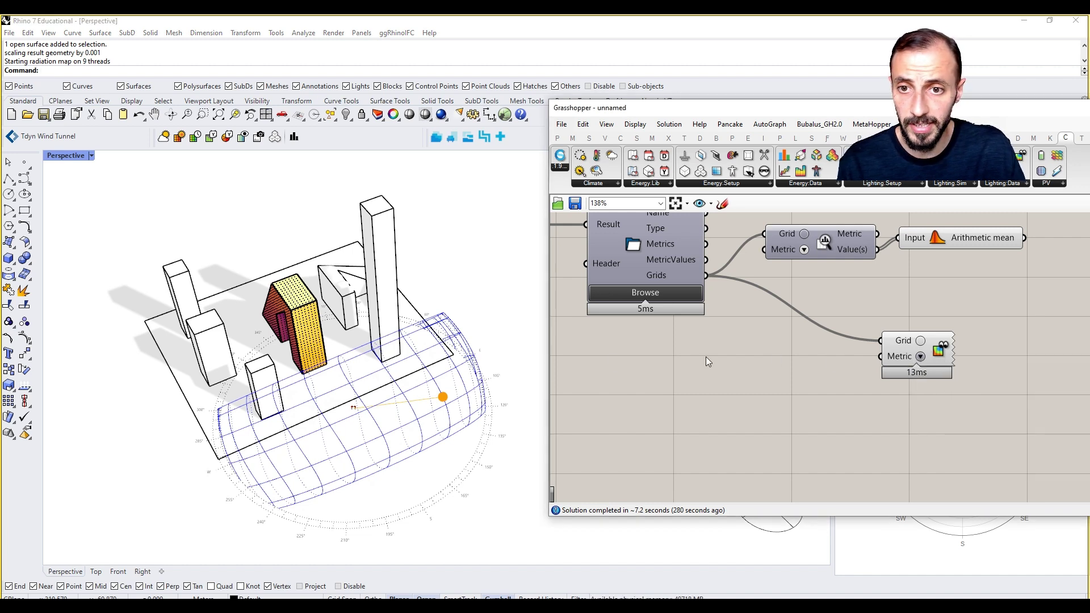
pyautogui.moveTo(409, 358); pyautogui.dragTo(422, 353, button='right')
pyautogui.click(919, 356)
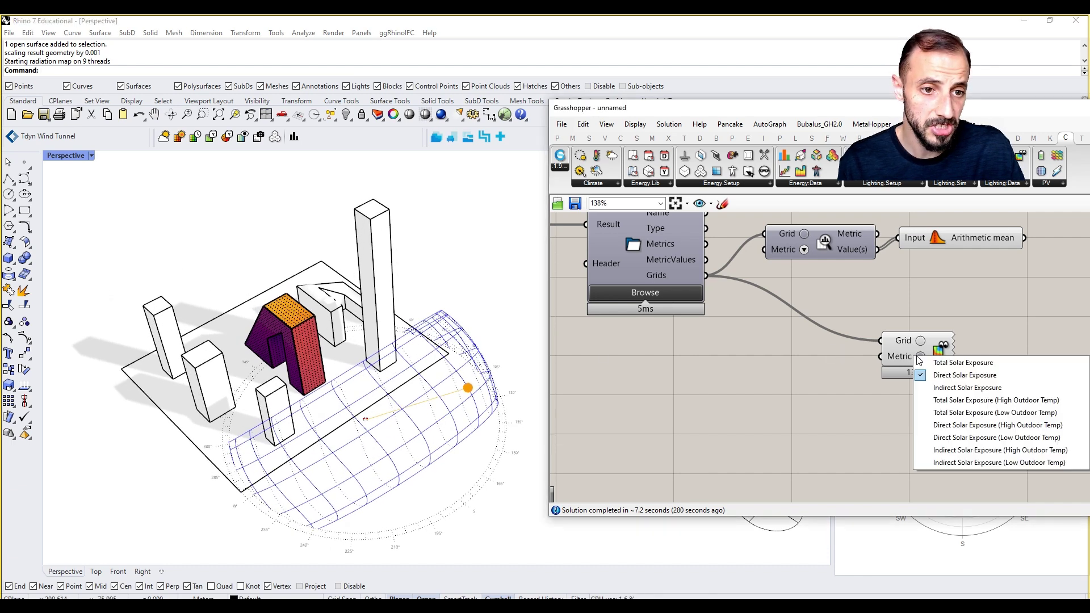
pyautogui.click(951, 451)
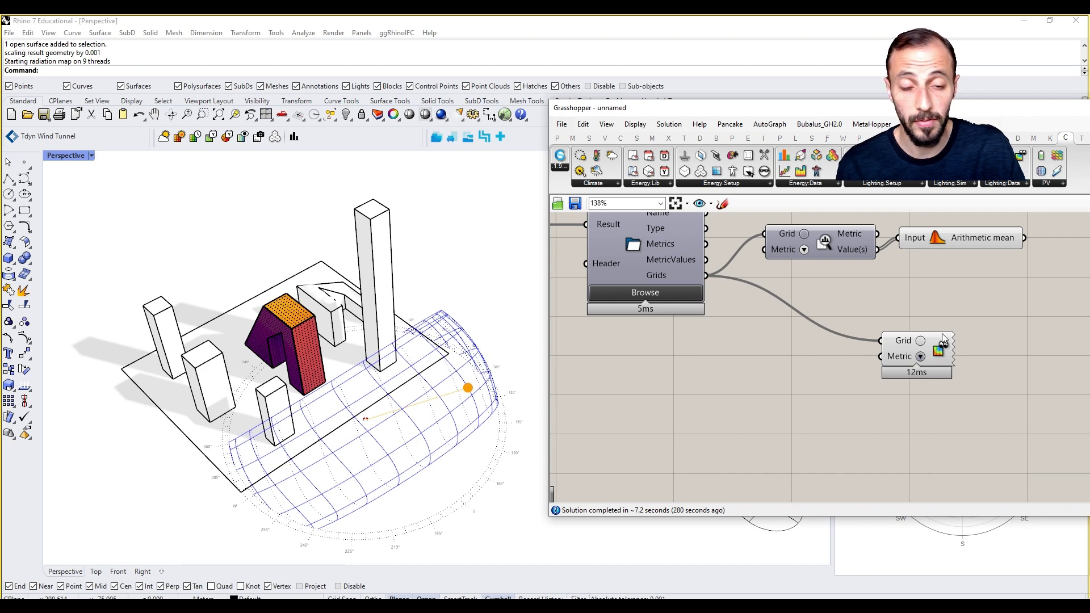
# - Set the sensor grid preview's metric to Indirect Solar Exposure and inspect the building's facade up close
pyautogui.click(920, 358)
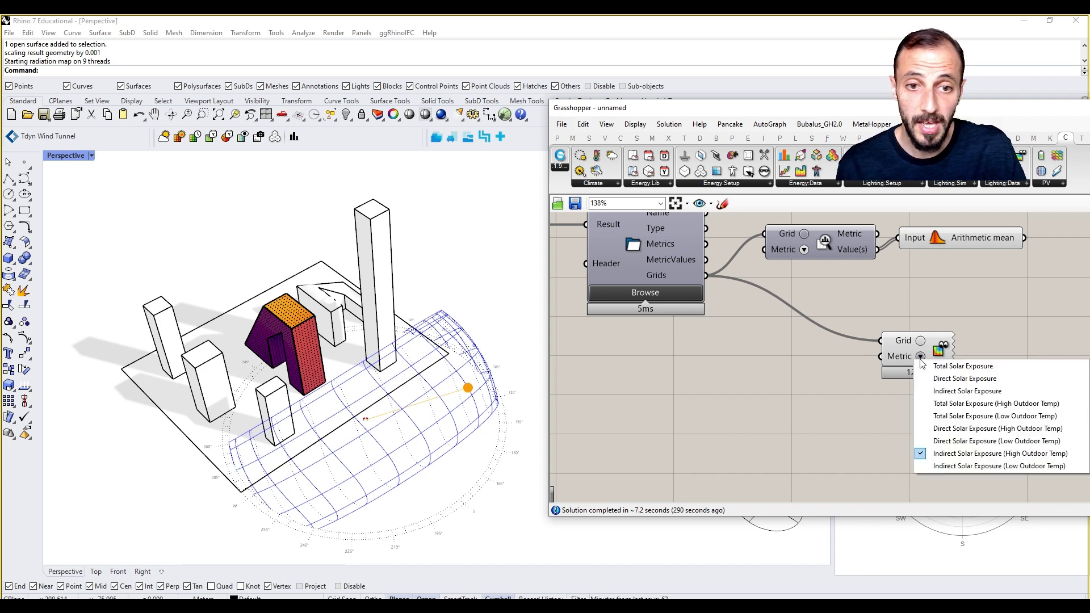
pyautogui.click(940, 392)
pyautogui.moveTo(404, 328); pyautogui.dragTo(328, 301, button='right')
pyautogui.scroll(5, 335, 304)
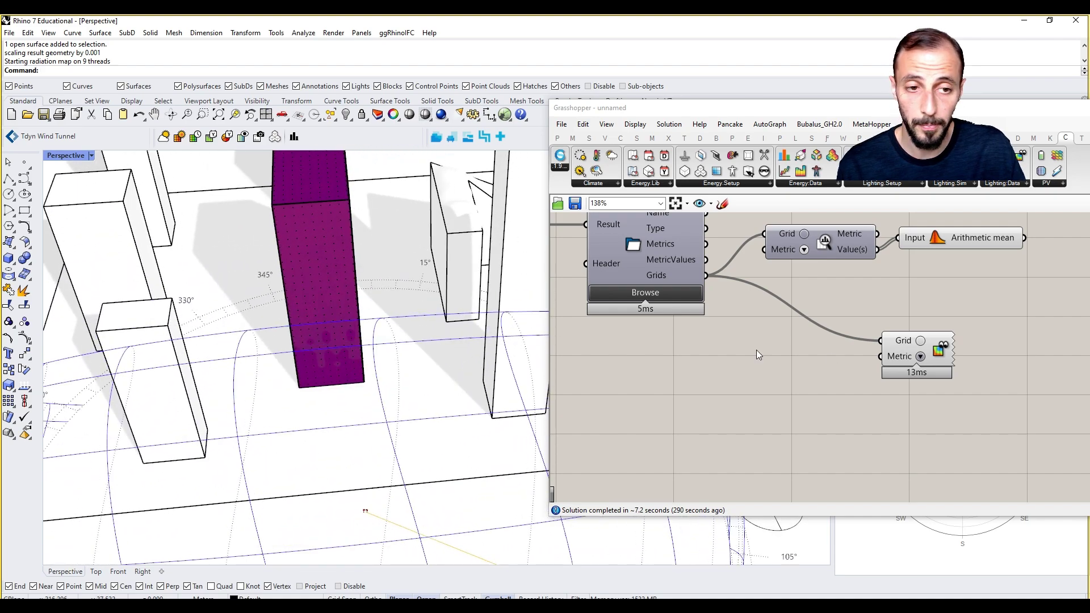
# - Set the sensor grid preview's metric to Total Solar Exposure and view the whole building with its surroundings
pyautogui.click(918, 359)
pyautogui.click(945, 364)
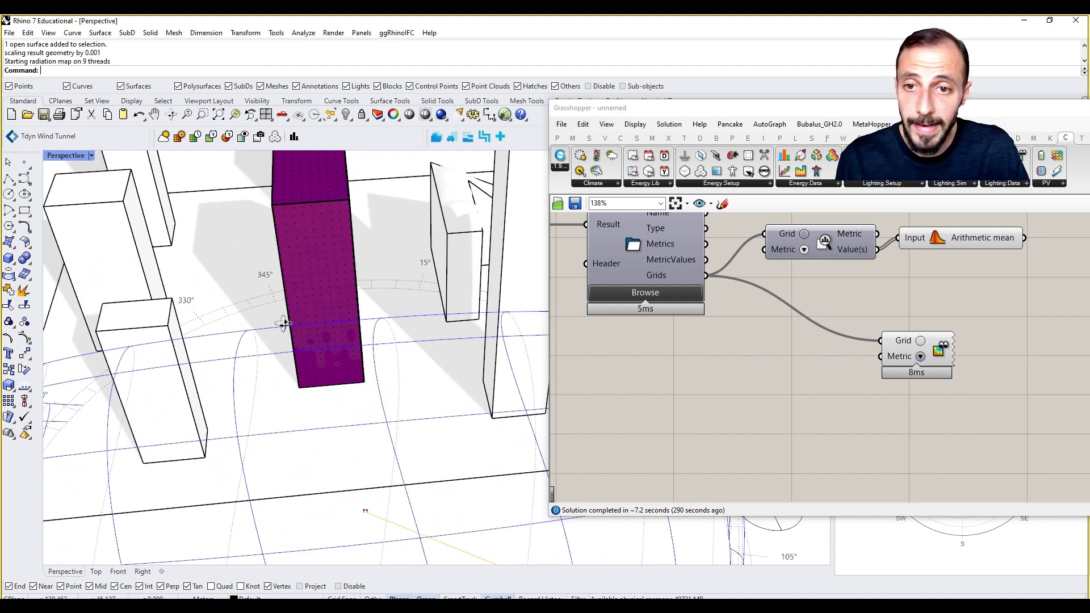
pyautogui.moveTo(287, 324); pyautogui.dragTo(327, 319, button='right')
pyautogui.scroll(-7, 369, 328)
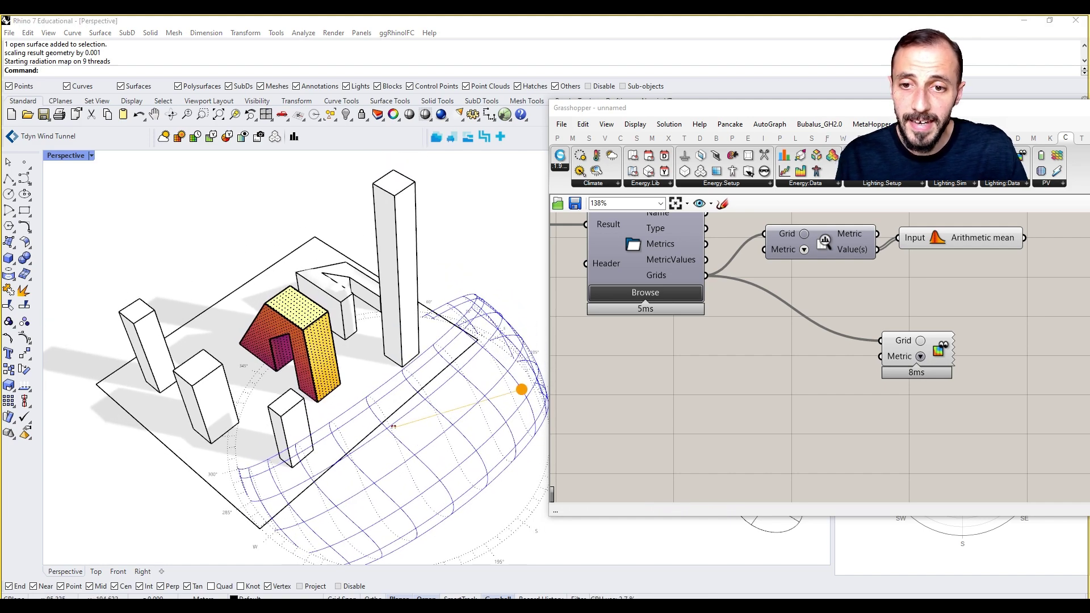